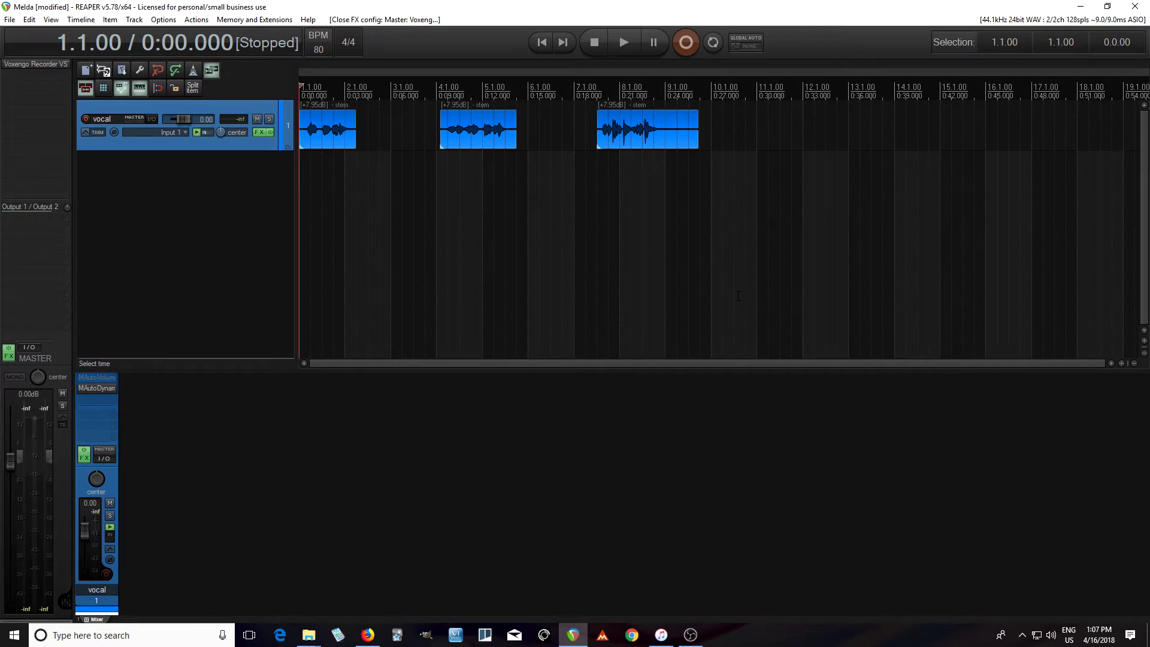
# Step: Inspect the vocal's MAutoDynamicEq plugin in its full editing view, then close it
pyautogui.click(96, 388)
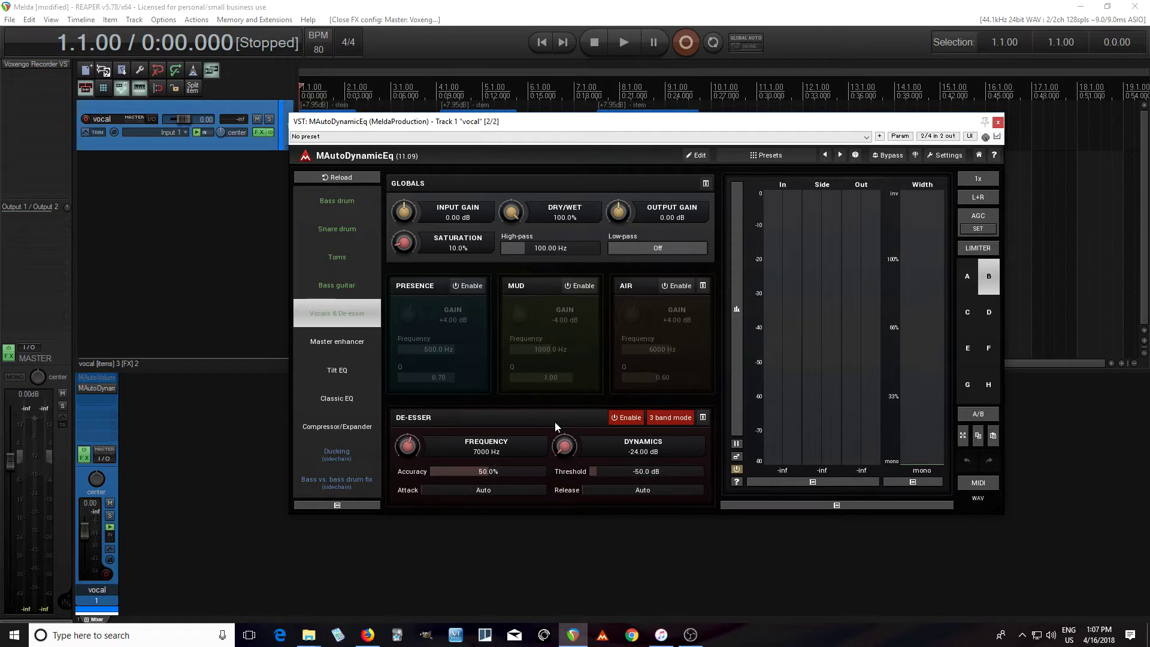
pyautogui.click(699, 155)
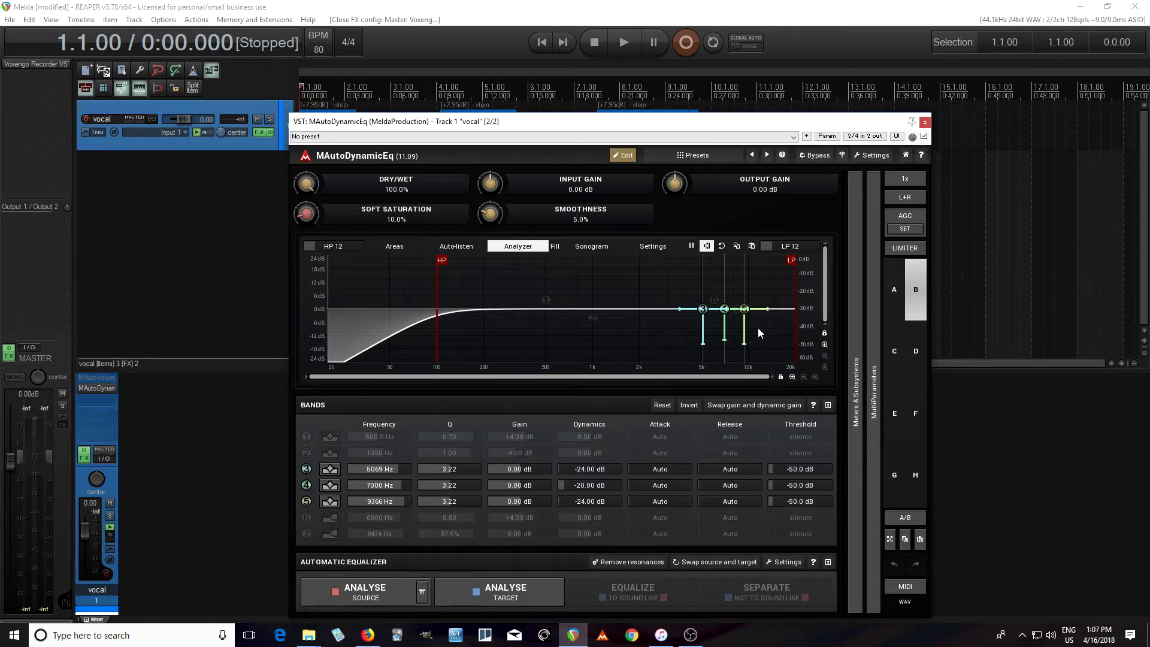
pyautogui.click(926, 123)
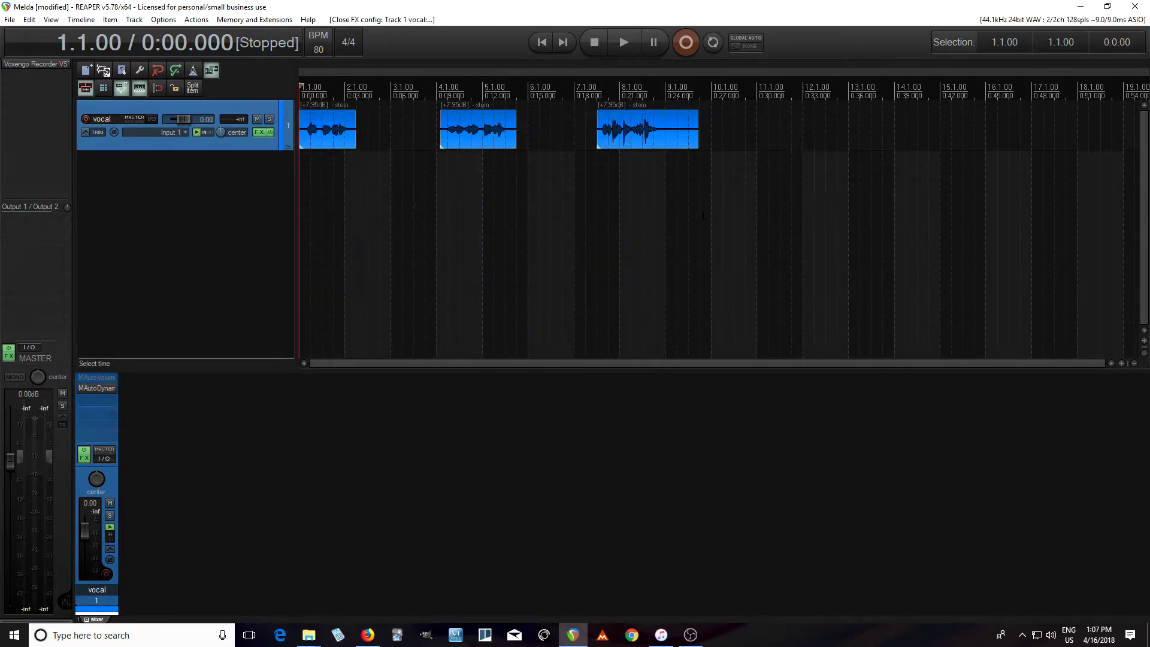
# Step: Bypass MAutoDynamicEq and bring up the MAutoVolume window on the vocal track
pyautogui.keyDown('shift'); pyautogui.click(102, 389); pyautogui.keyUp('shift')
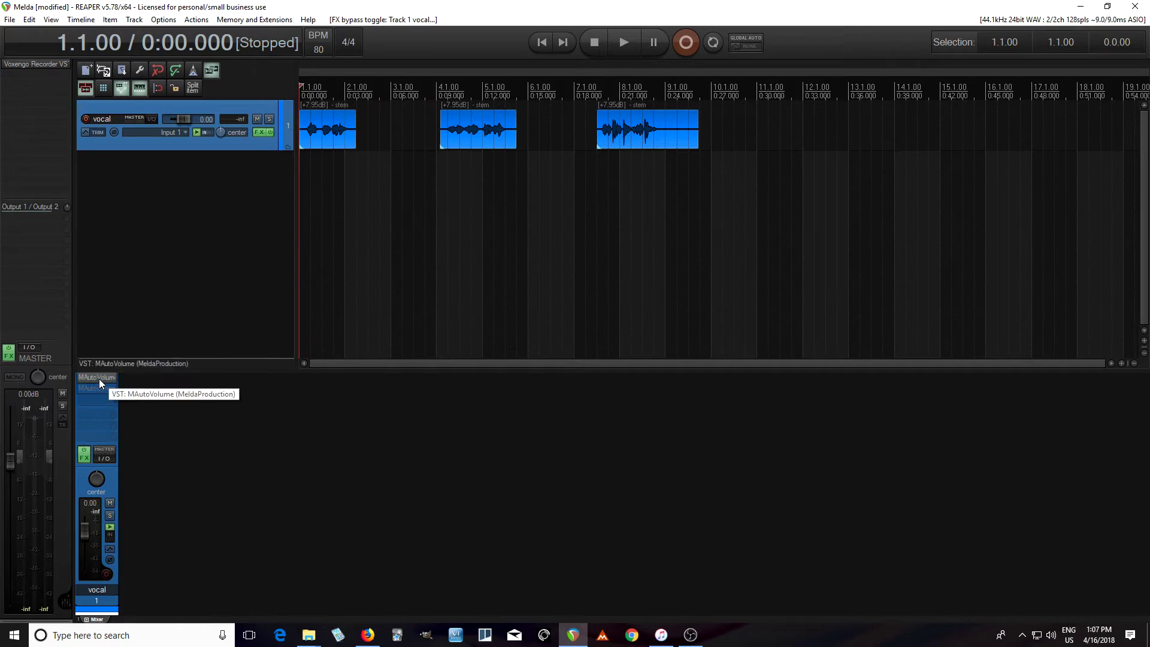
pyautogui.click(99, 378)
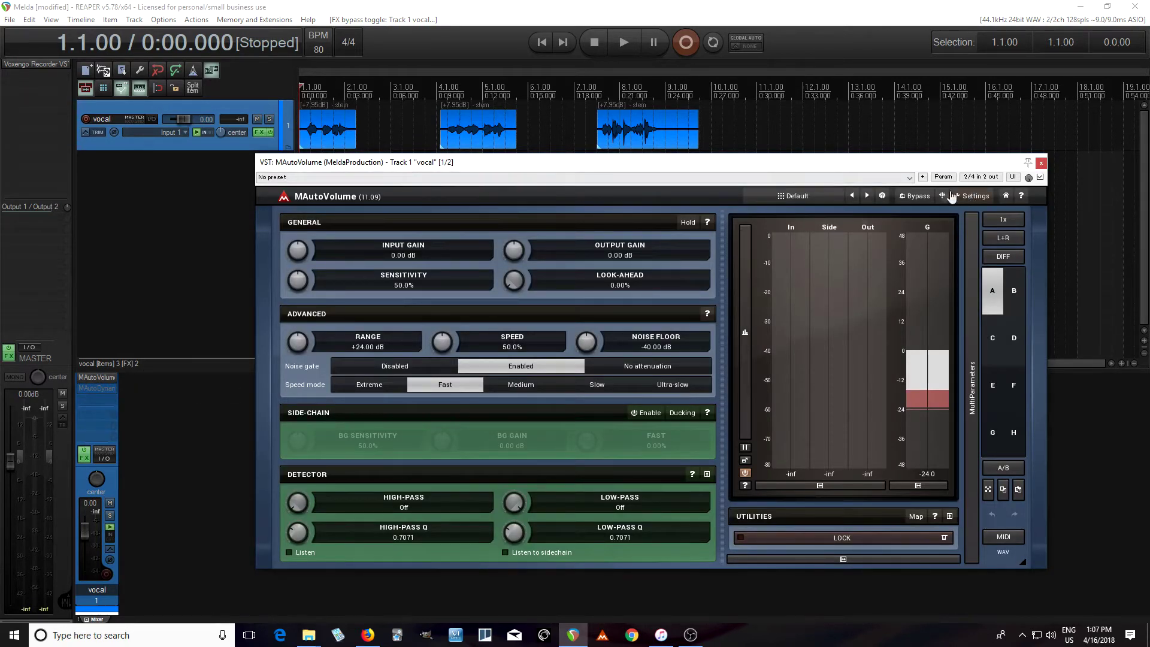
pyautogui.moveTo(685, 163); pyautogui.dragTo(680, 184)
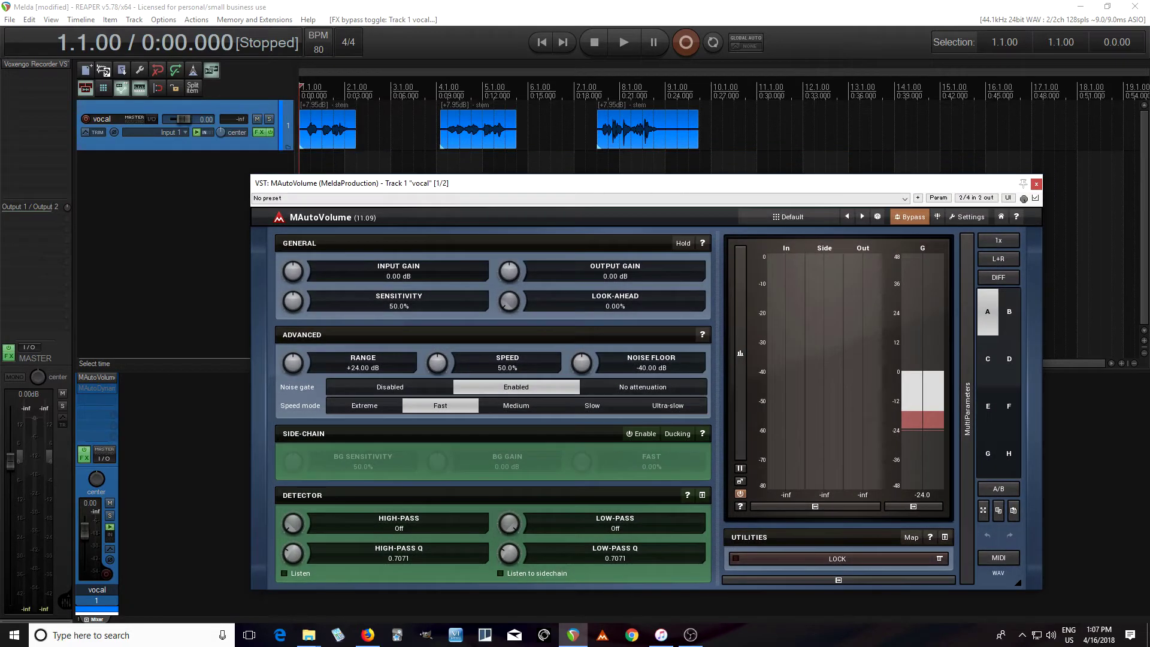
# Step: Audition the first, second and third vocal phrases through MAutoVolume
pyautogui.click(303, 96)
pyautogui.click(627, 51)
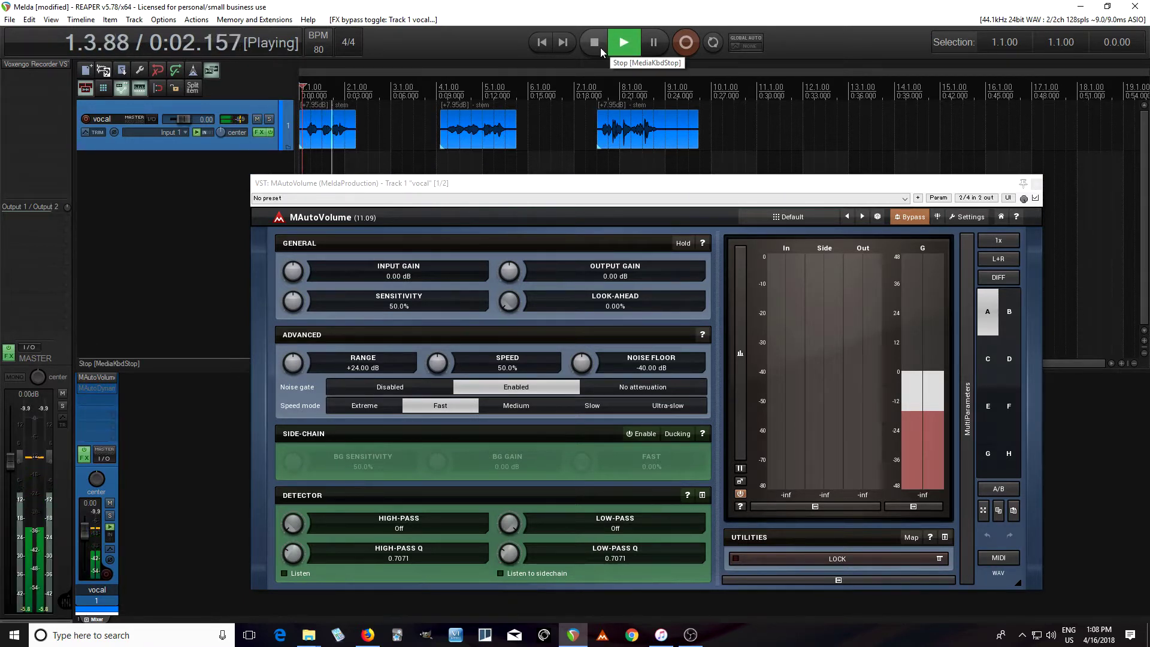
pyautogui.click(600, 48)
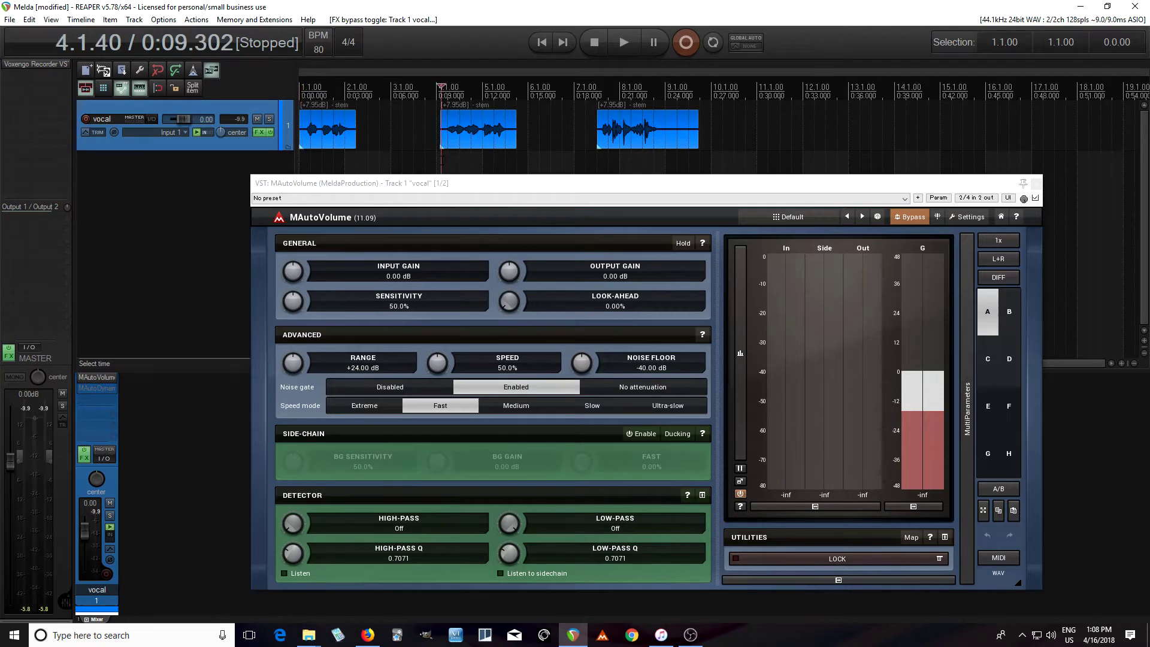
pyautogui.click(623, 56)
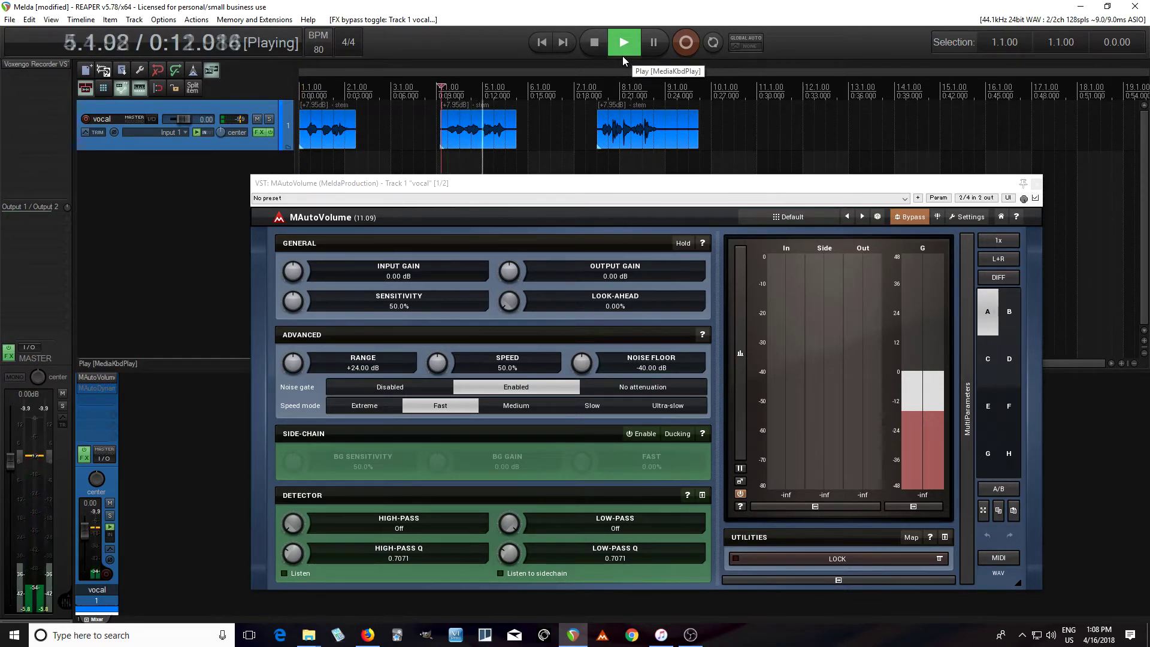
pyautogui.click(605, 44)
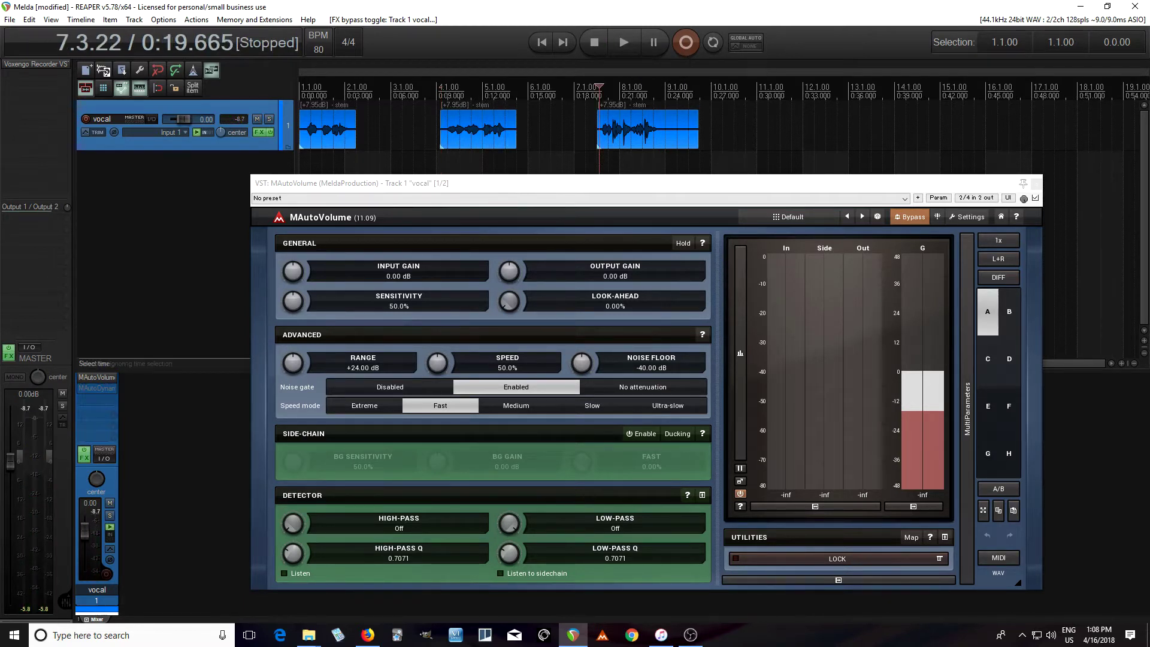
pyautogui.click(627, 52)
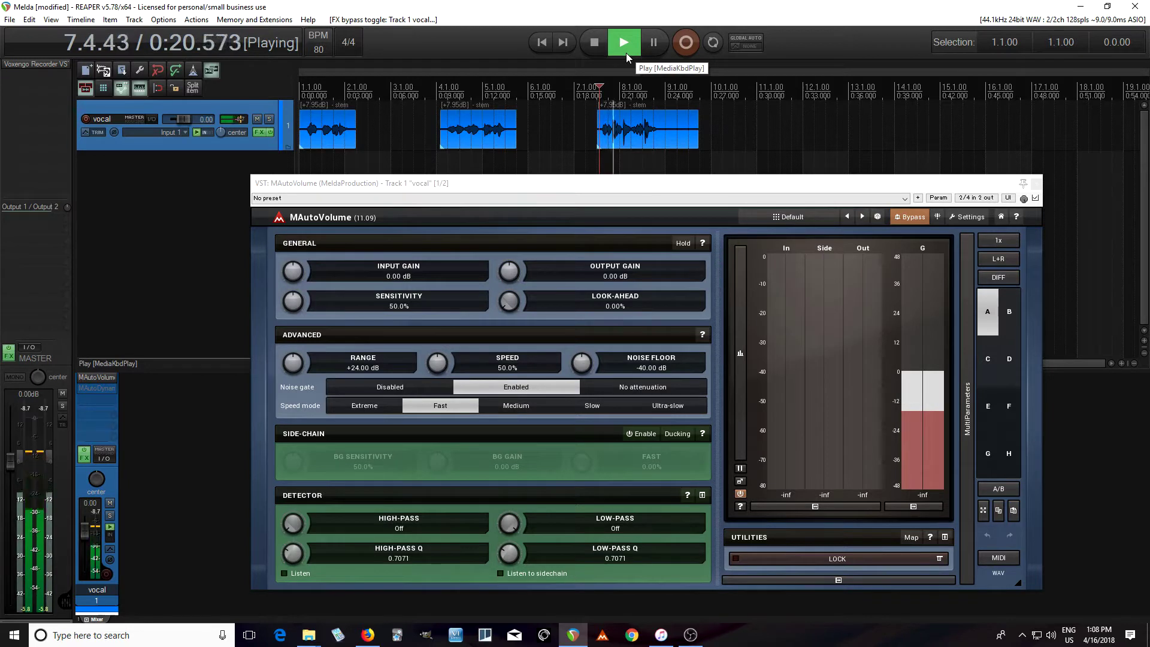
pyautogui.click(596, 45)
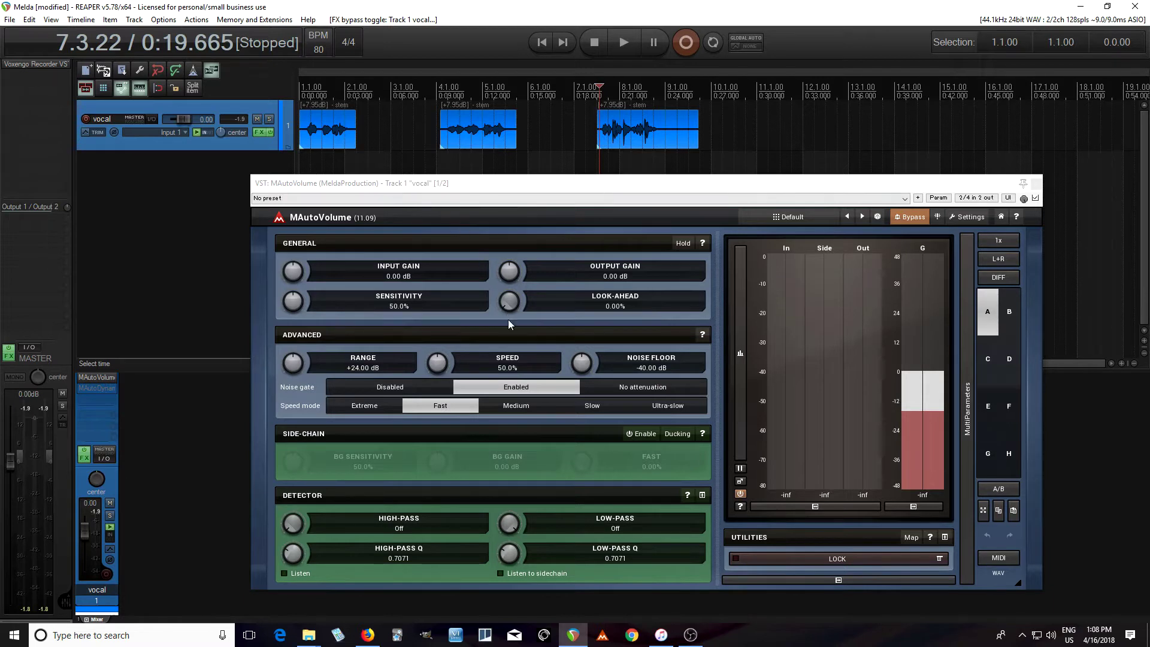
# Step: Set look-ahead to 49%, disable the noise gate, enable detector Listen, and time-select the second clip
pyautogui.moveTo(509, 305)
pyautogui.mouseDown()
pyautogui.moveTo(509, 281)
pyautogui.moveTo(508, 304)
pyautogui.mouseUp()
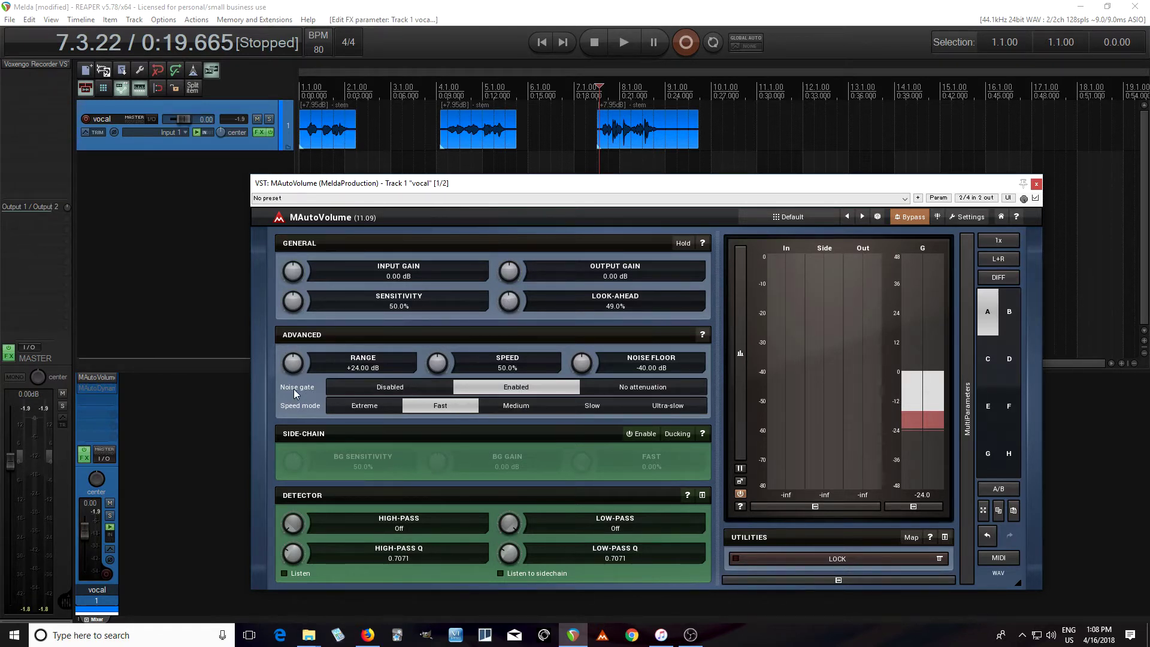
pyautogui.click(390, 388)
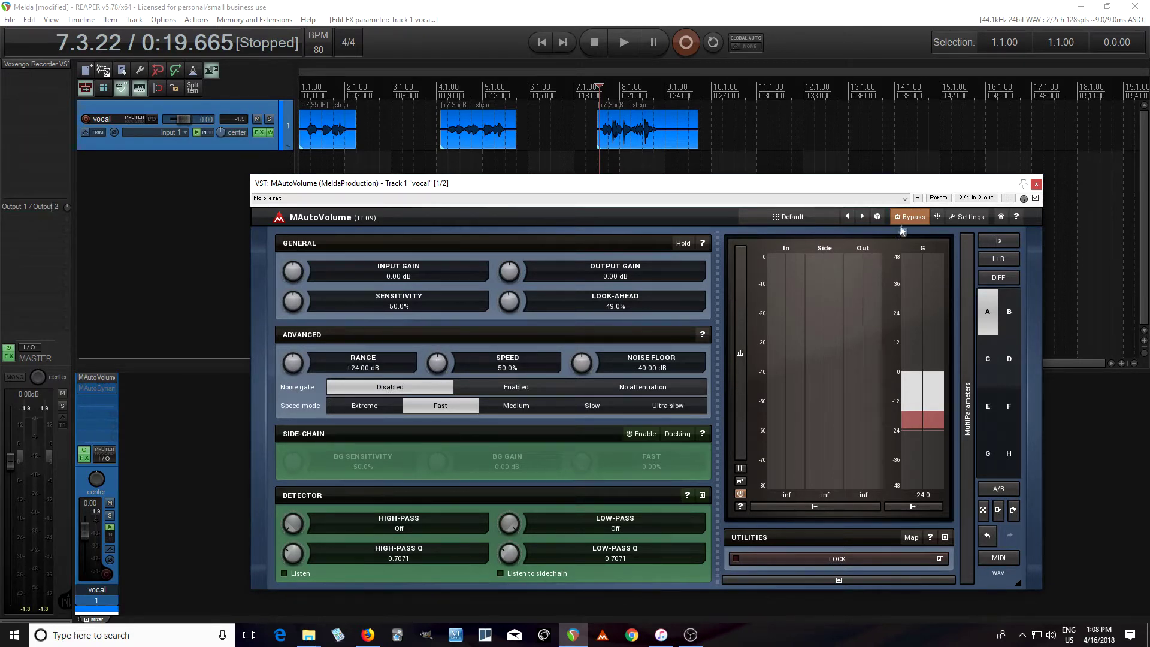
pyautogui.click(284, 575)
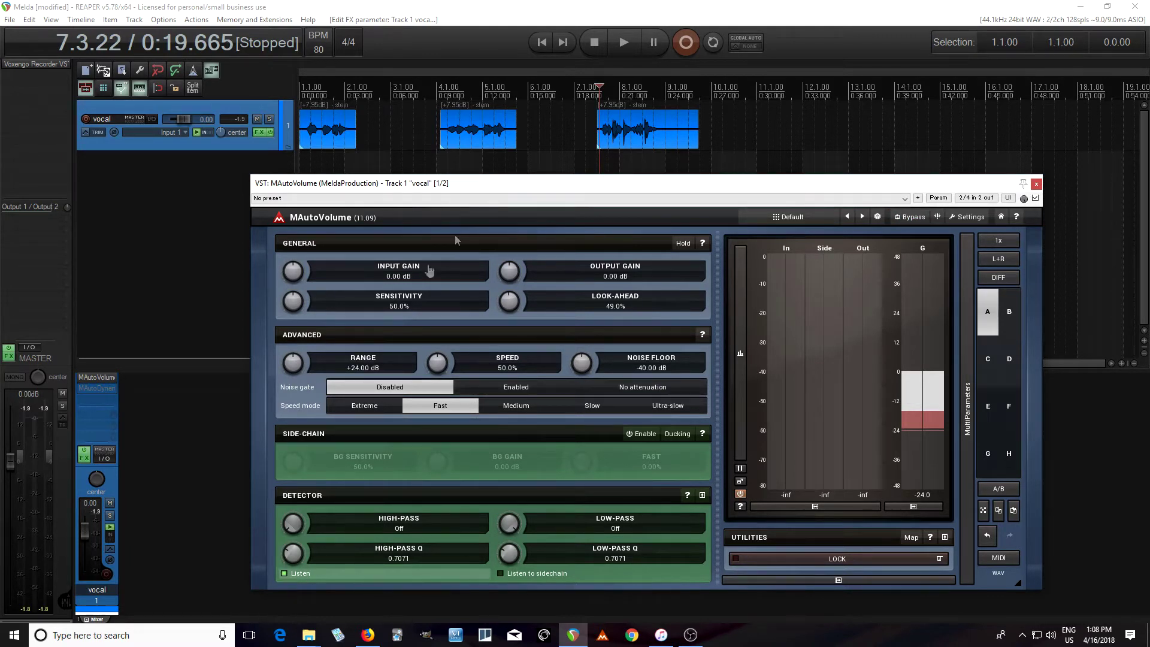
pyautogui.moveTo(444, 157); pyautogui.dragTo(511, 157)
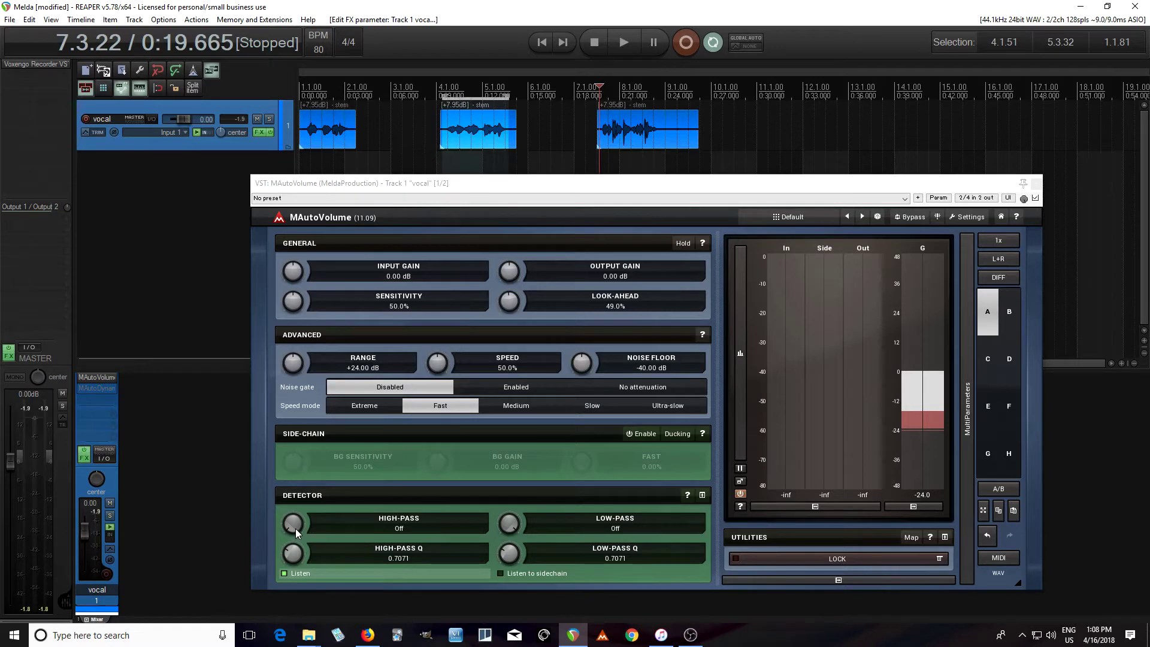
# Step: Tune the detector high-pass to 7926 Hz with Q 2.8401 while playing the second vocal clip
pyautogui.moveTo(563, 183); pyautogui.dragTo(585, 174)
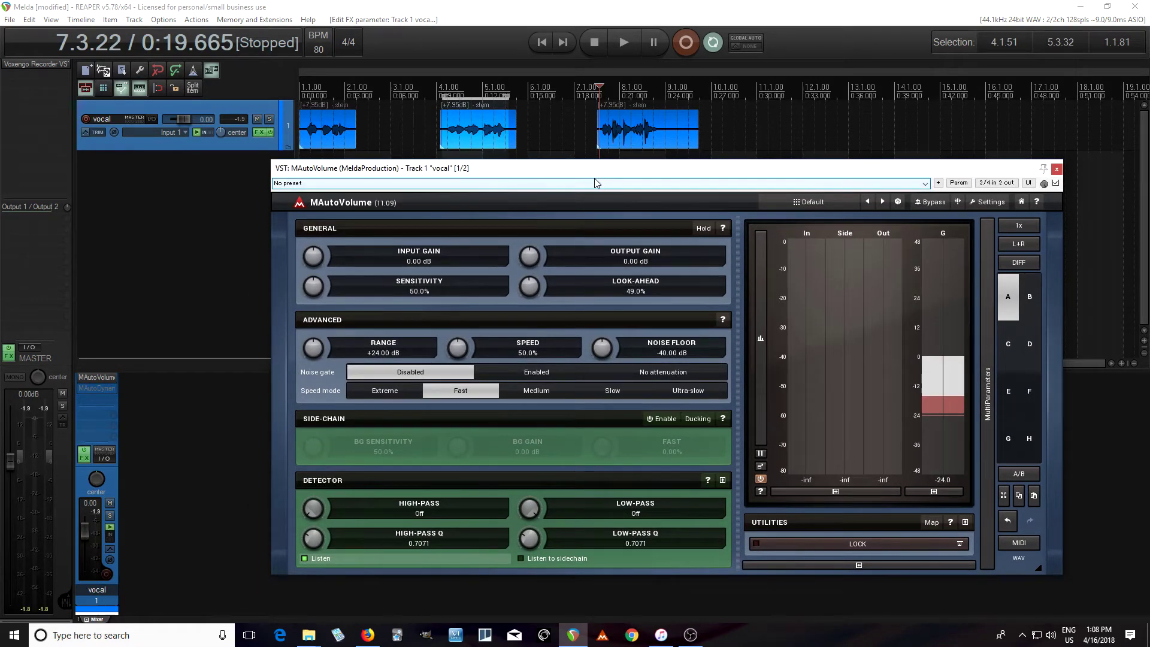
pyautogui.click(624, 42)
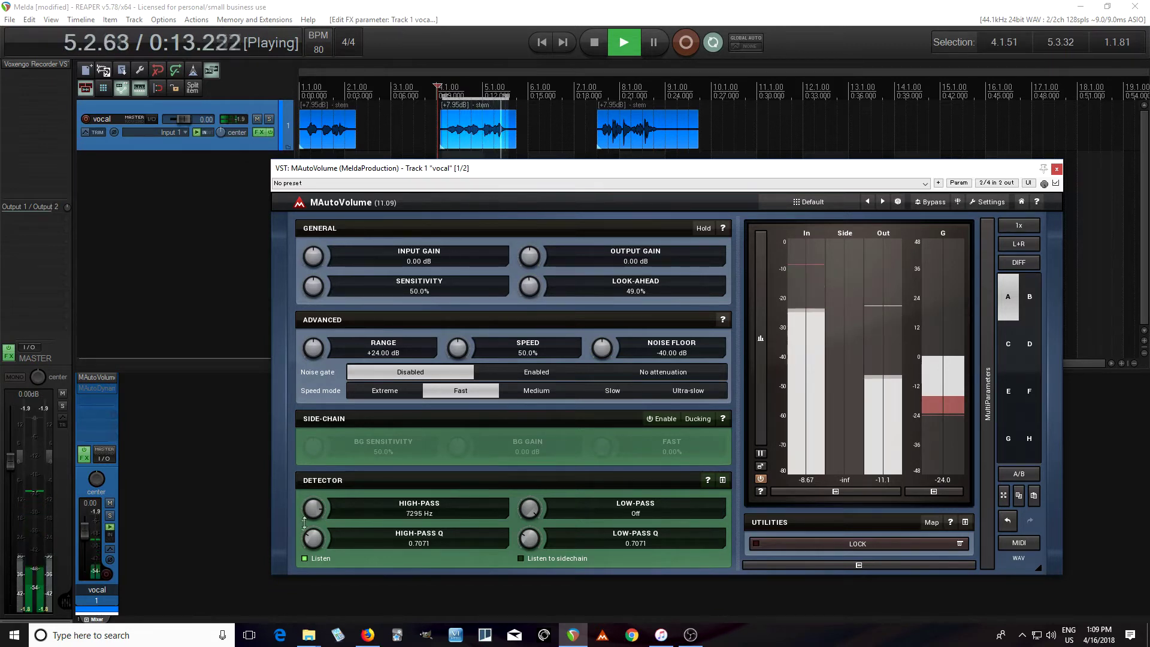
pyautogui.moveTo(313, 538); pyautogui.dragTo(313, 530)
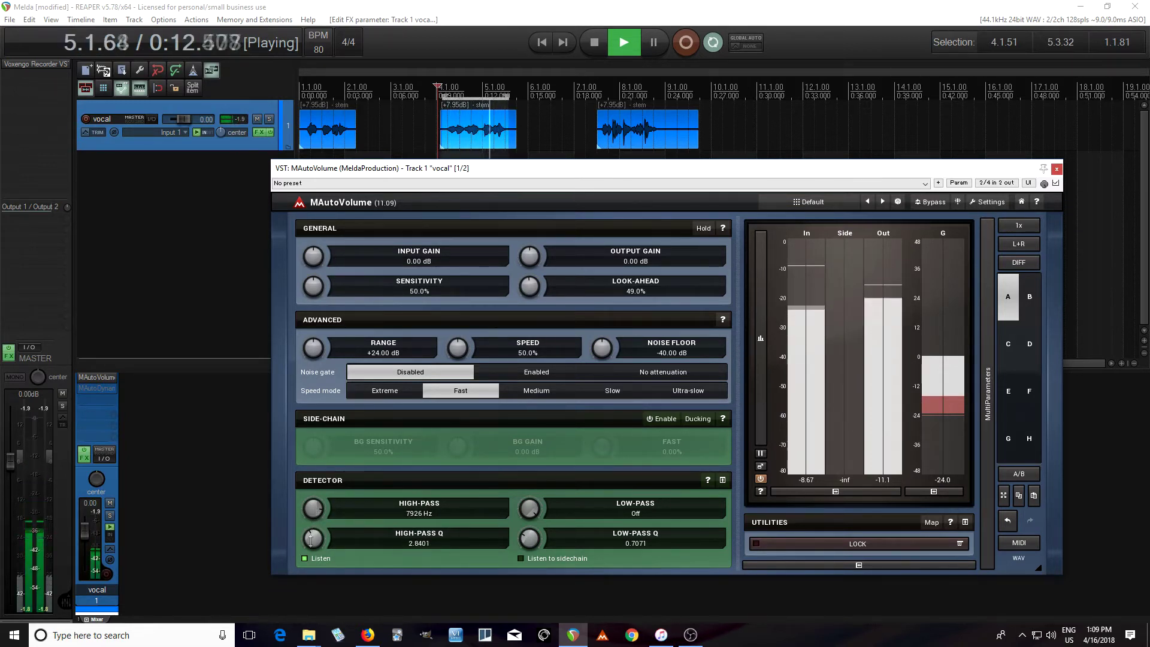
pyautogui.click(590, 51)
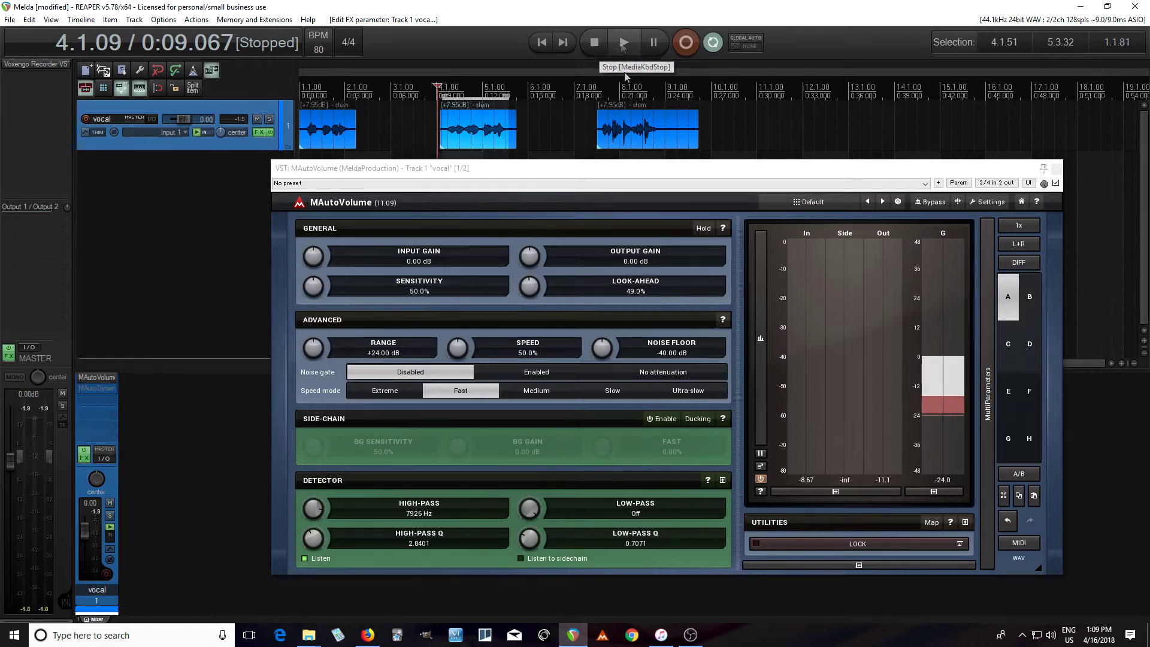
# Step: Turn off detector Listen, raise output gain to -10.27 dB during playback, and show the gain-over-time graph
pyautogui.click(319, 562)
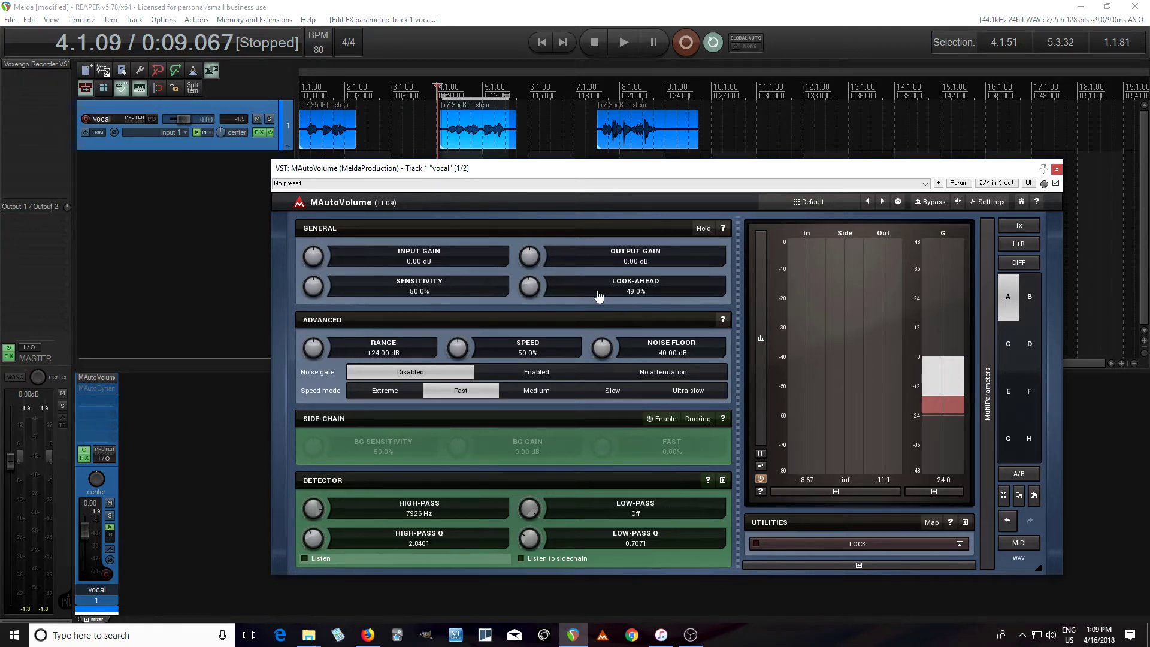
pyautogui.moveTo(530, 250); pyautogui.dragTo(531, 266)
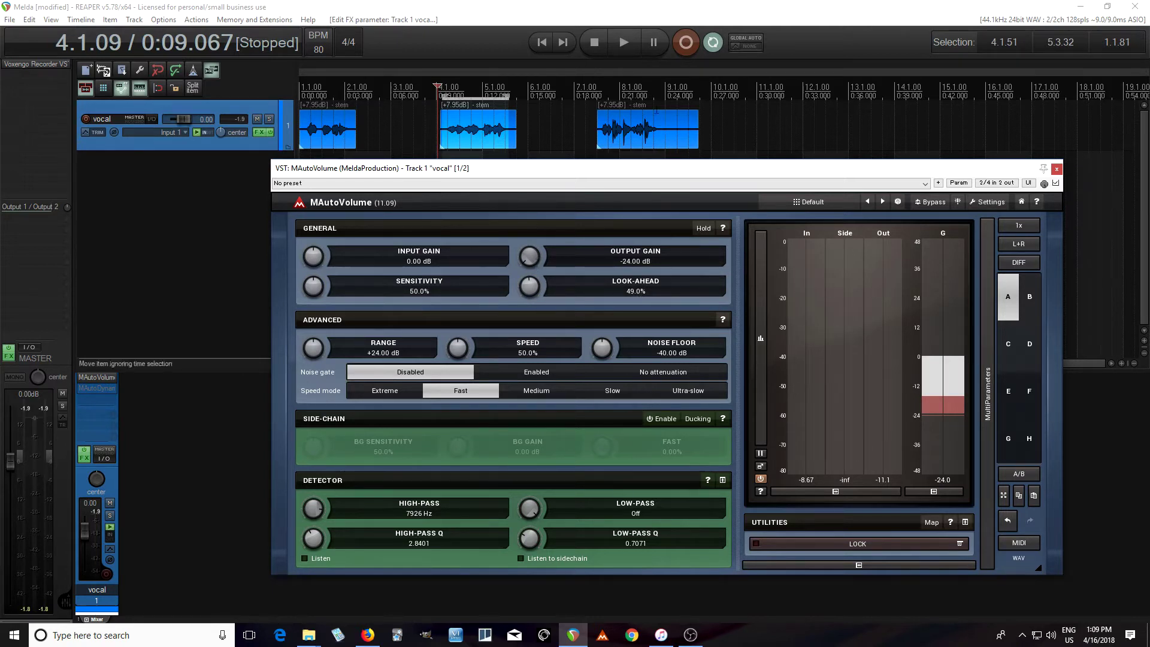
pyautogui.click(630, 41)
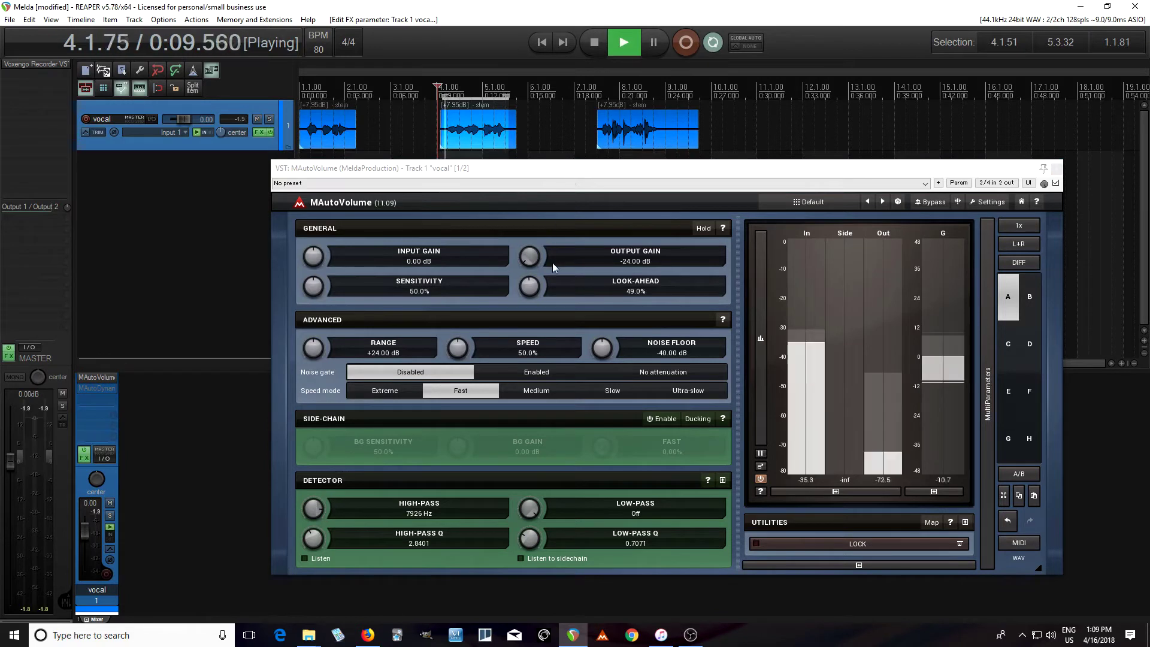
pyautogui.moveTo(534, 259); pyautogui.dragTo(534, 237)
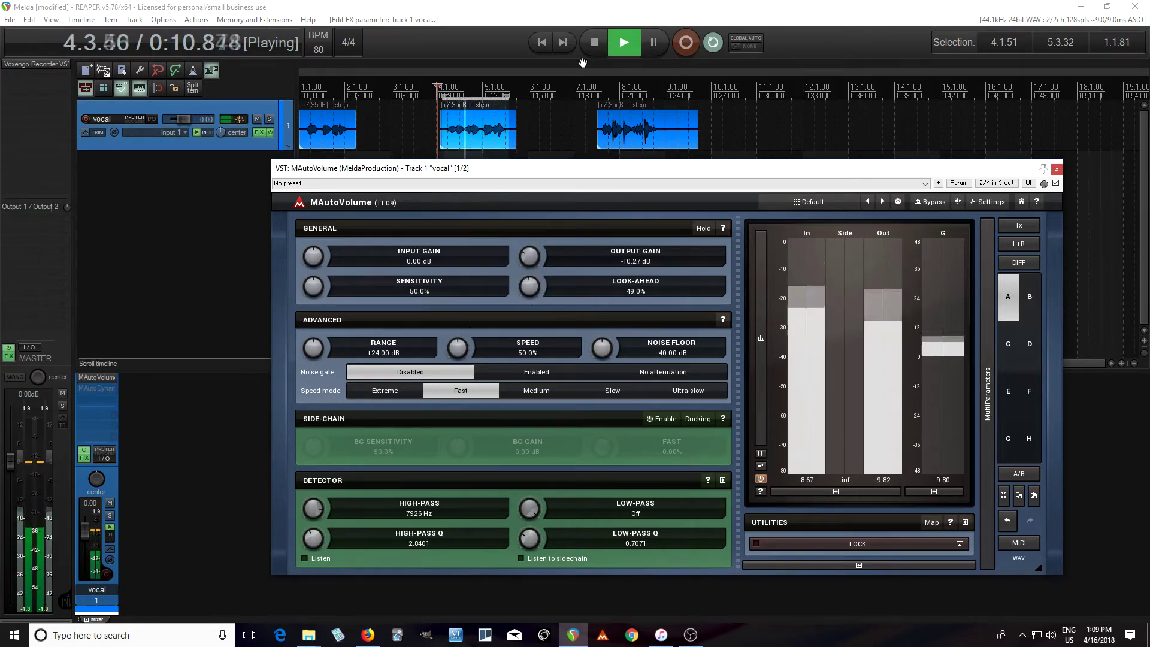
pyautogui.click(594, 42)
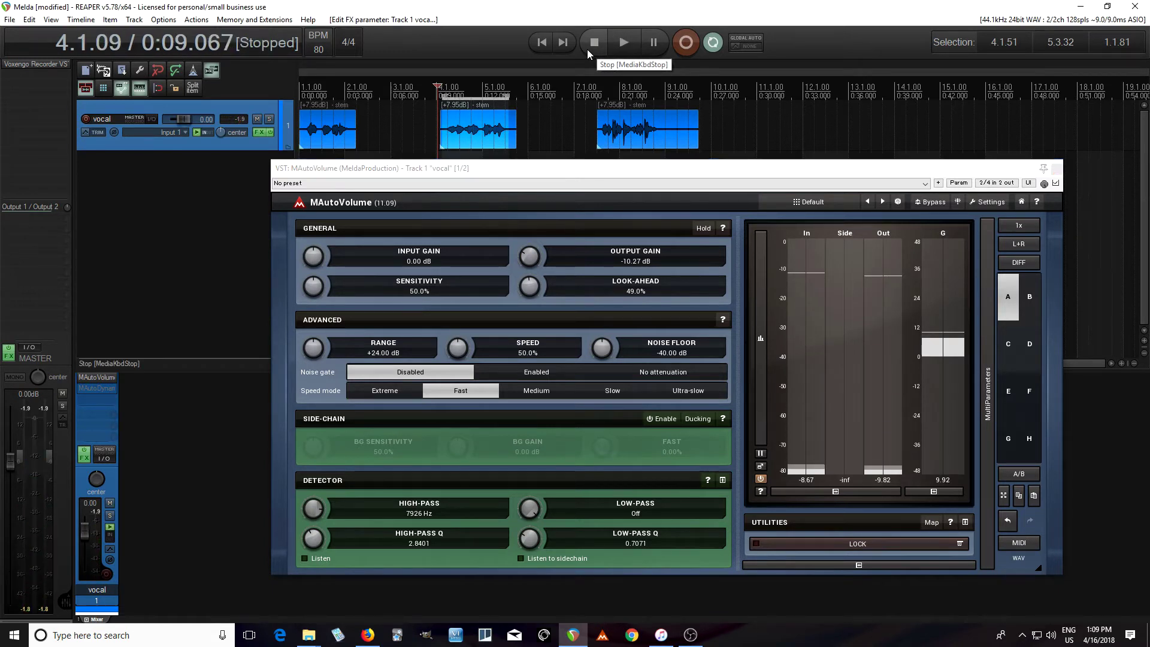
pyautogui.click(760, 339)
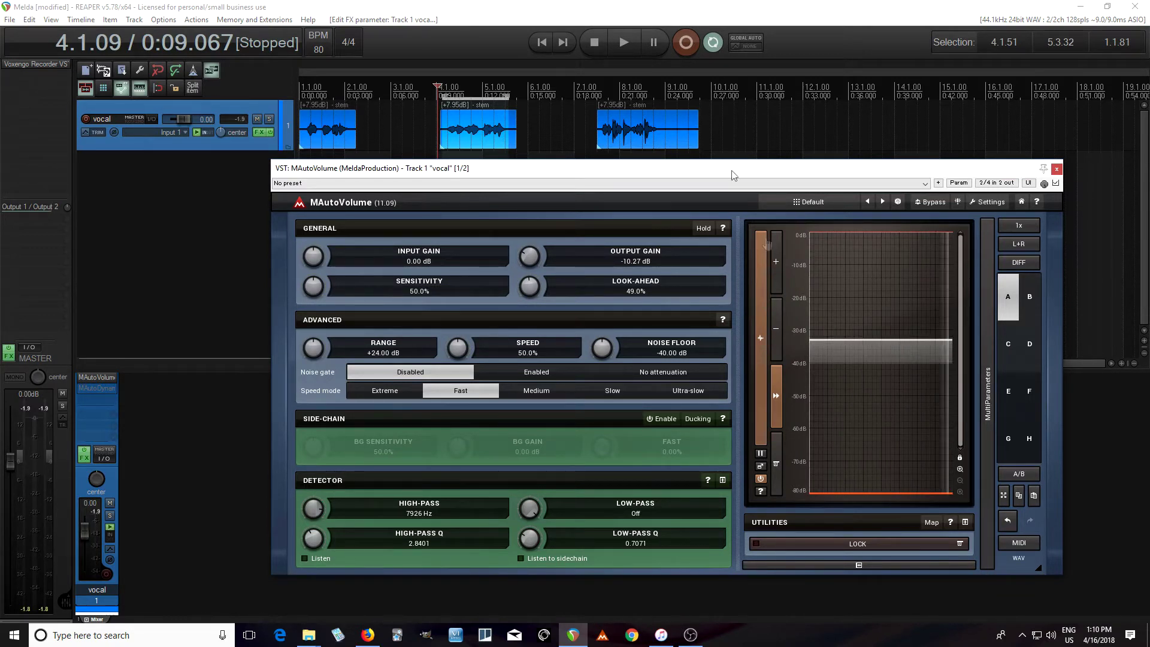
pyautogui.click(624, 49)
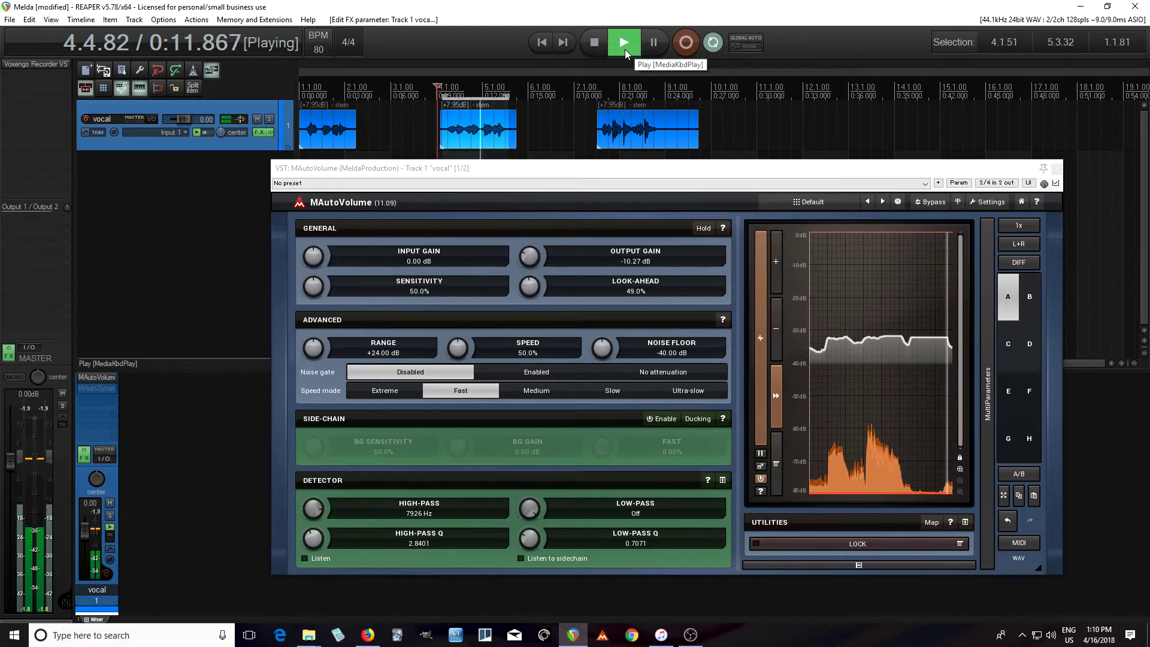
pyautogui.press('space')
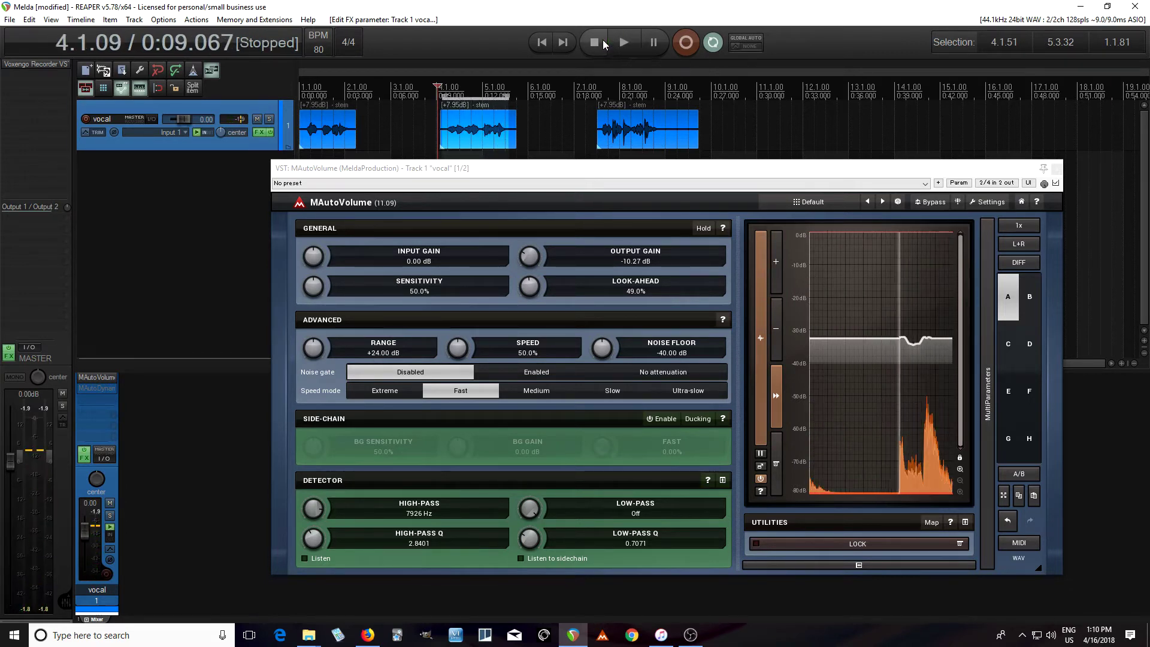
pyautogui.click(307, 90)
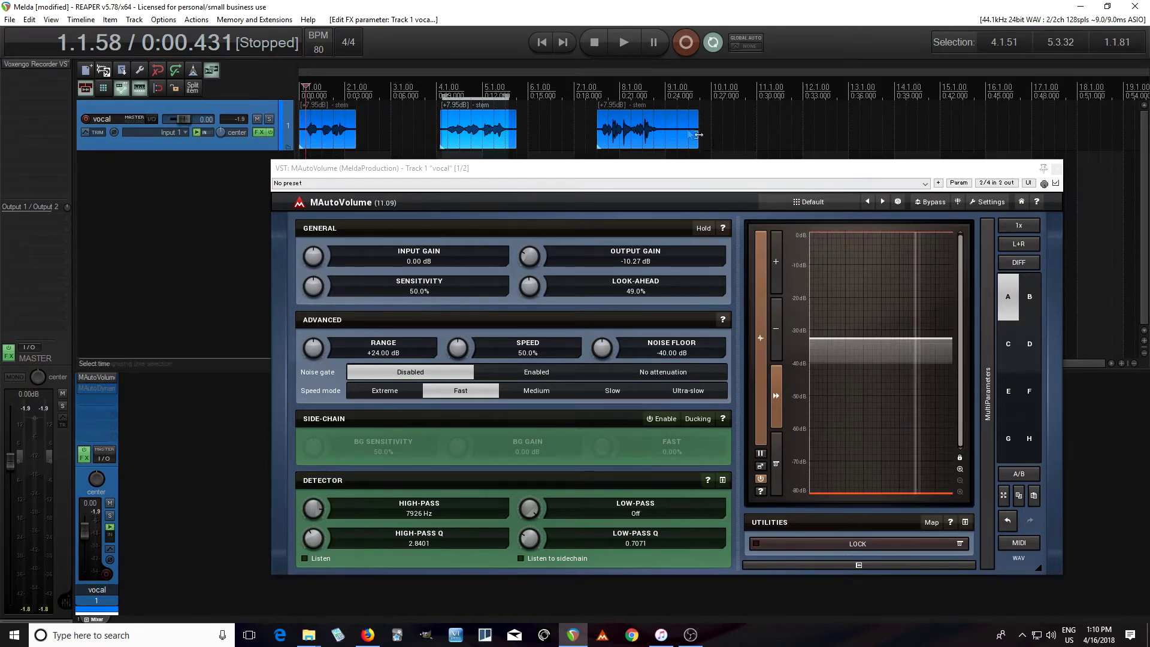
pyautogui.click(626, 46)
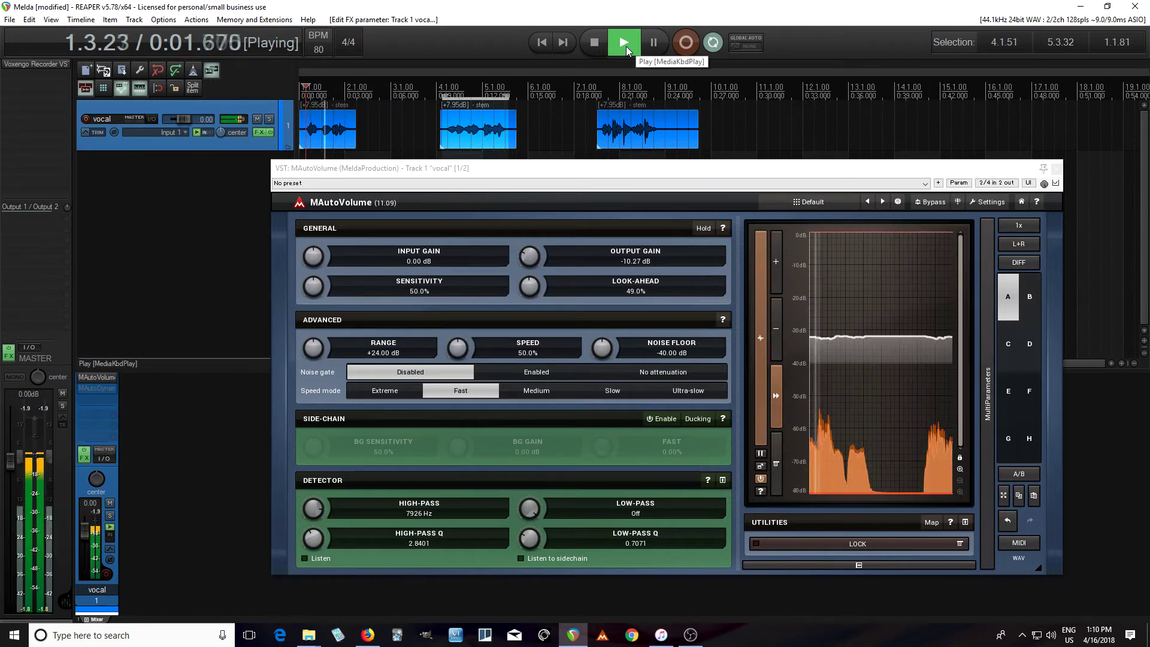
pyautogui.press('space')
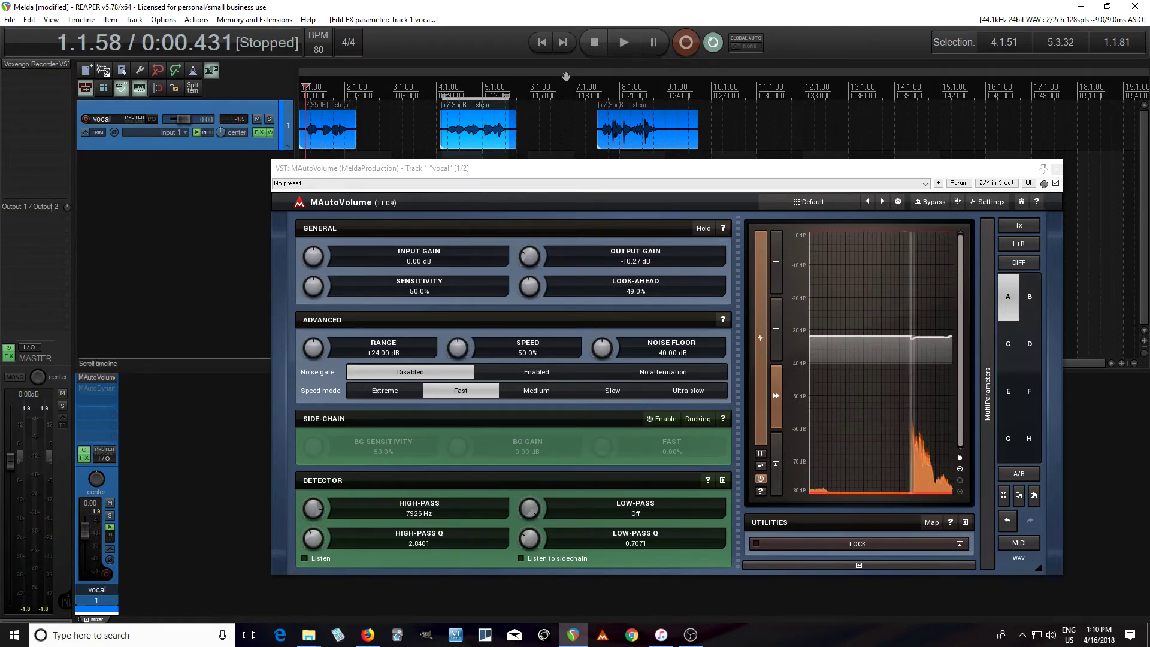
pyautogui.click(441, 155)
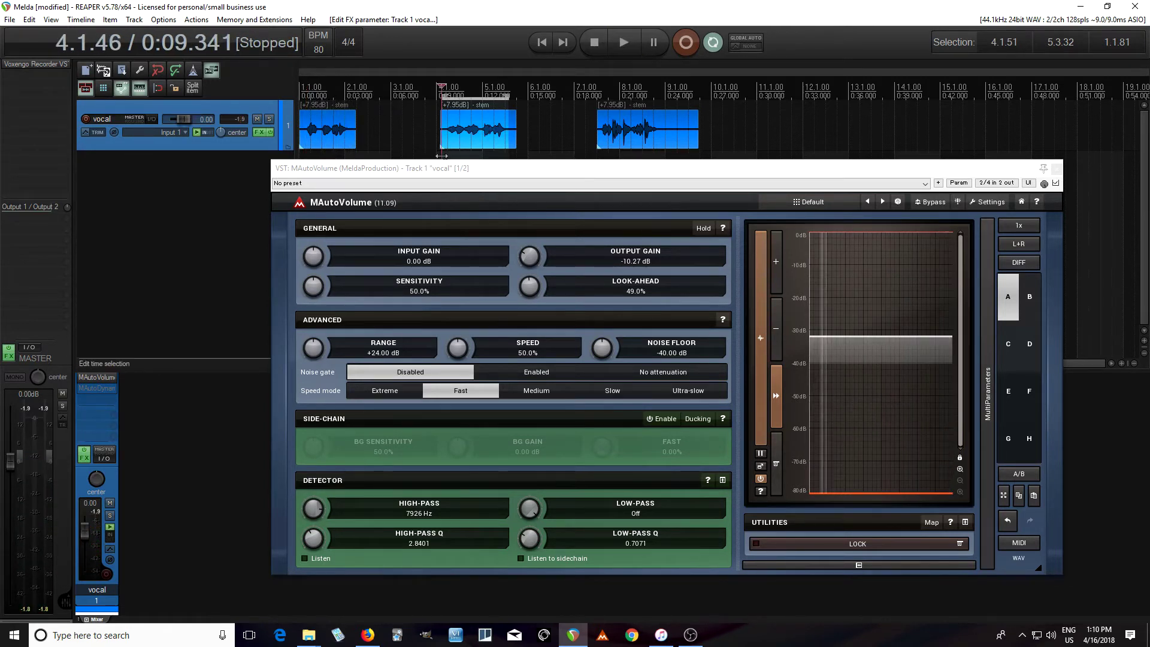
pyautogui.click(635, 43)
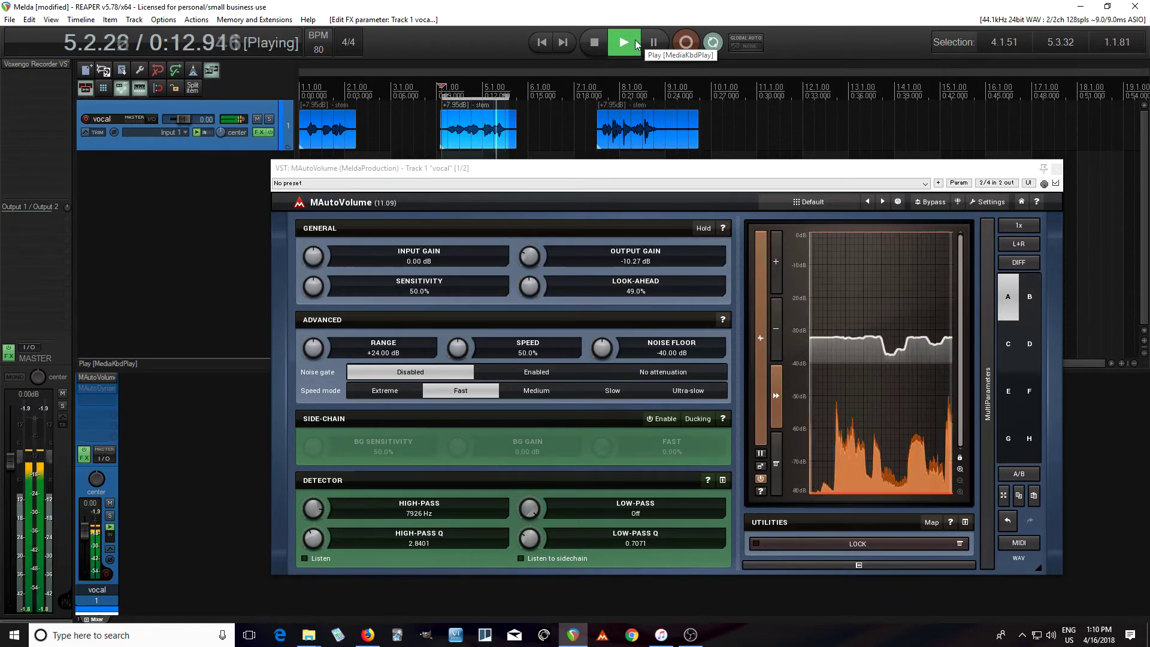
pyautogui.click(588, 46)
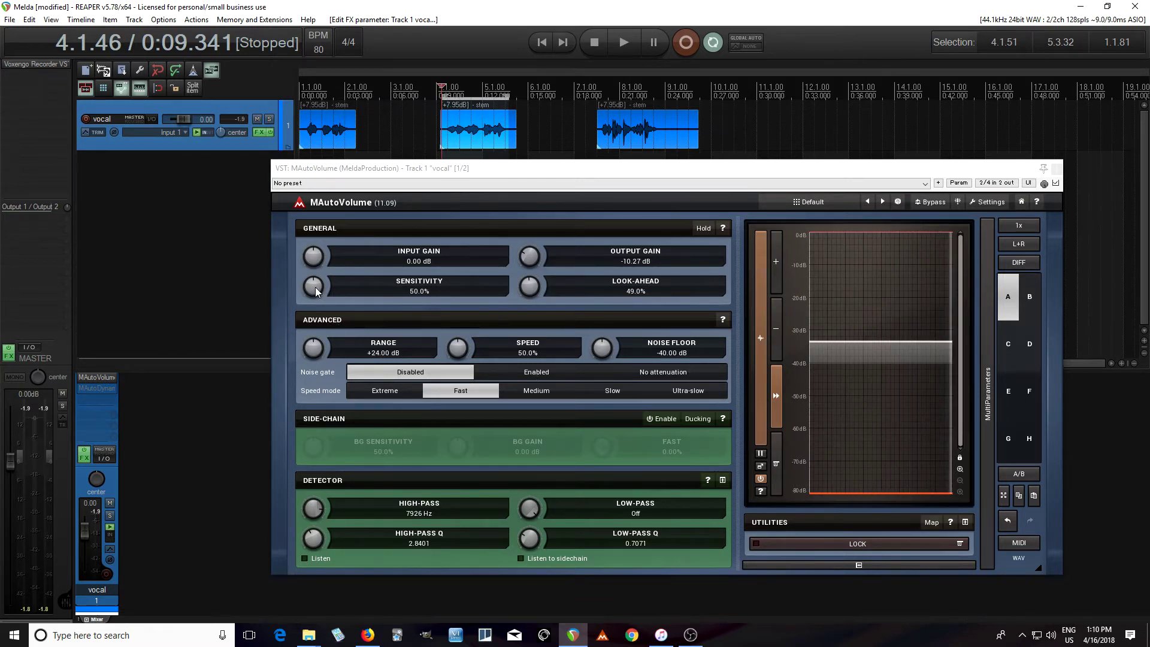
# Step: Set sensitivity to 100% and output gain to -24 dB, audition the vocal twice, then show level meters
pyautogui.moveTo(316, 292); pyautogui.dragTo(316, 252)
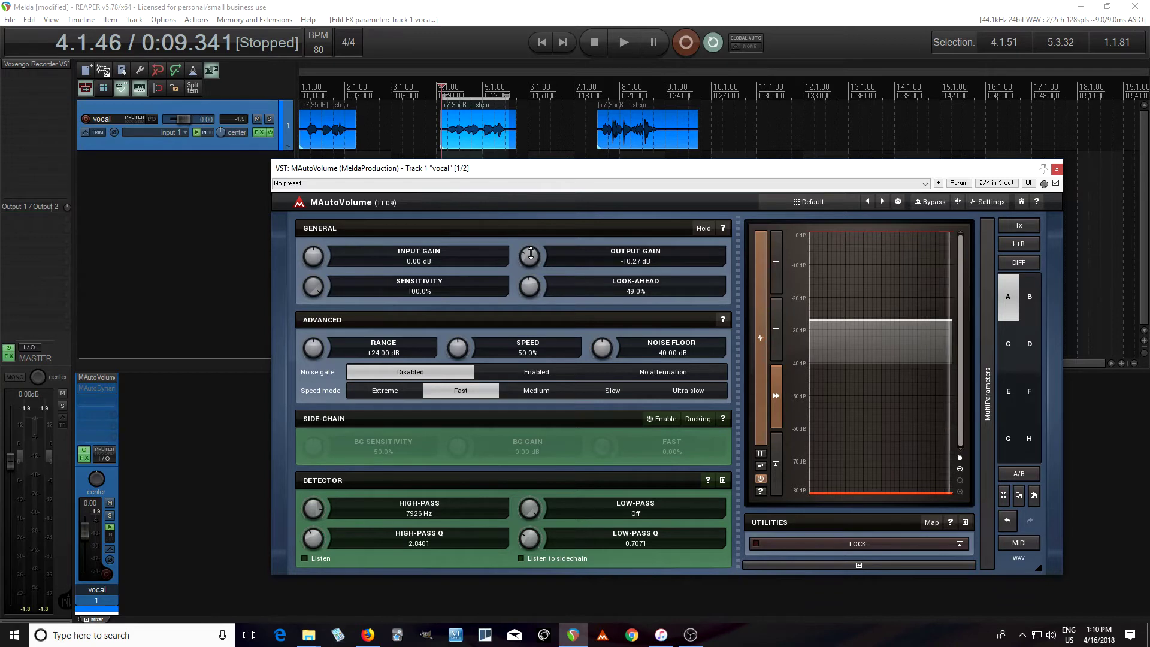
pyautogui.moveTo(531, 254); pyautogui.dragTo(530, 288)
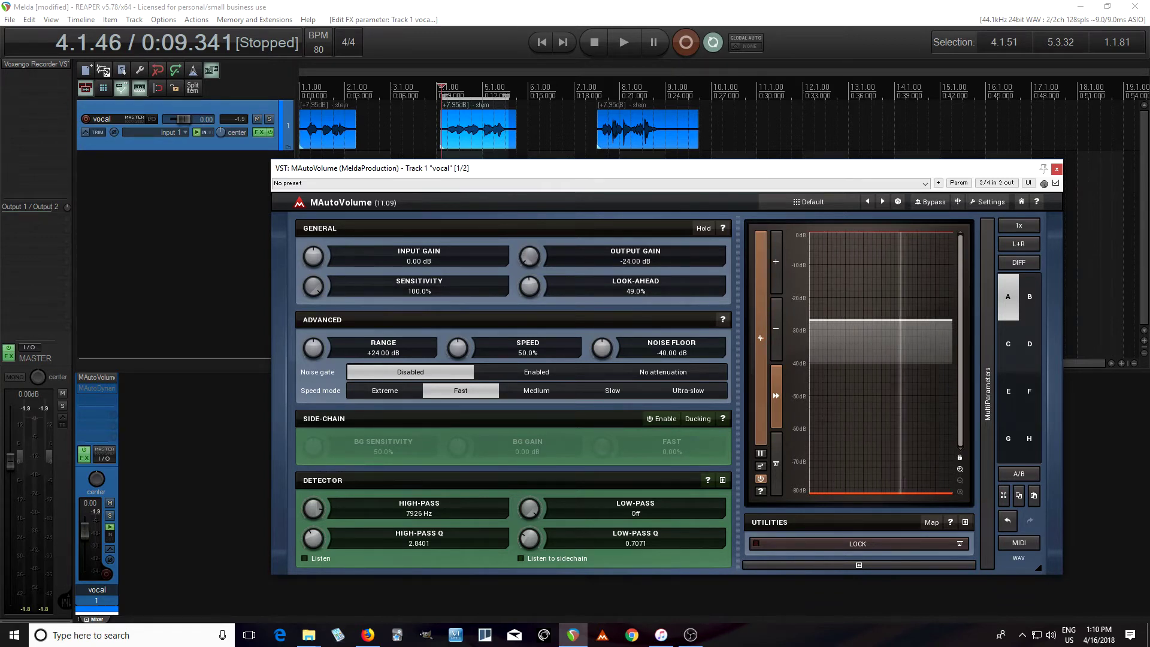
pyautogui.click(620, 48)
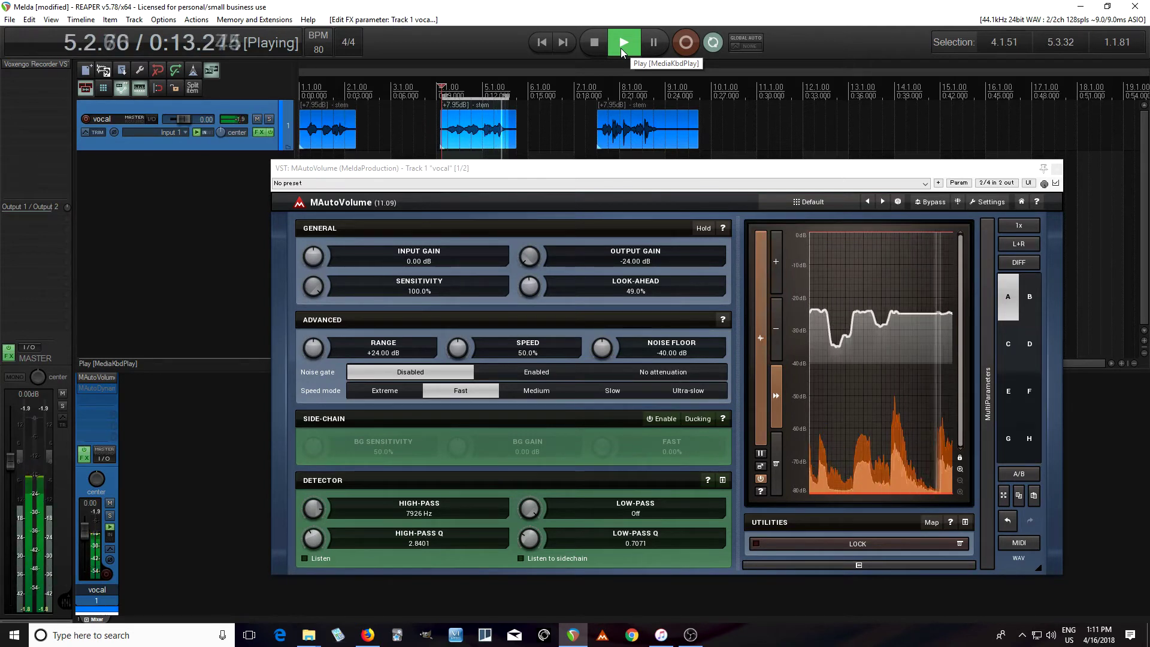
pyautogui.click(596, 38)
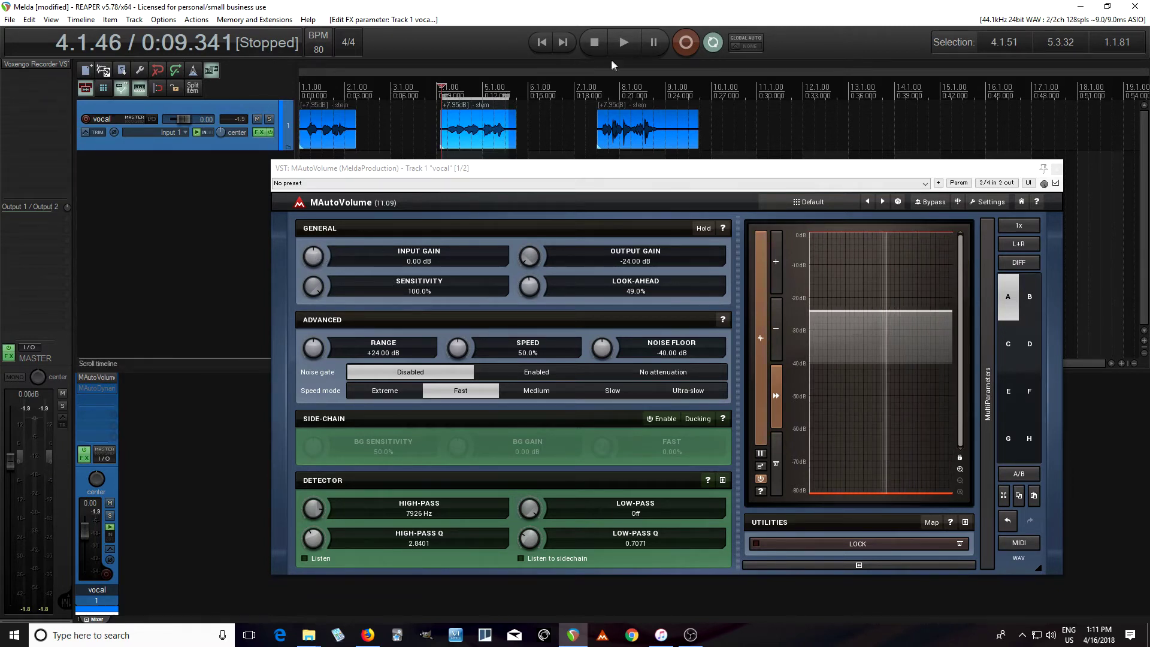
pyautogui.click(624, 42)
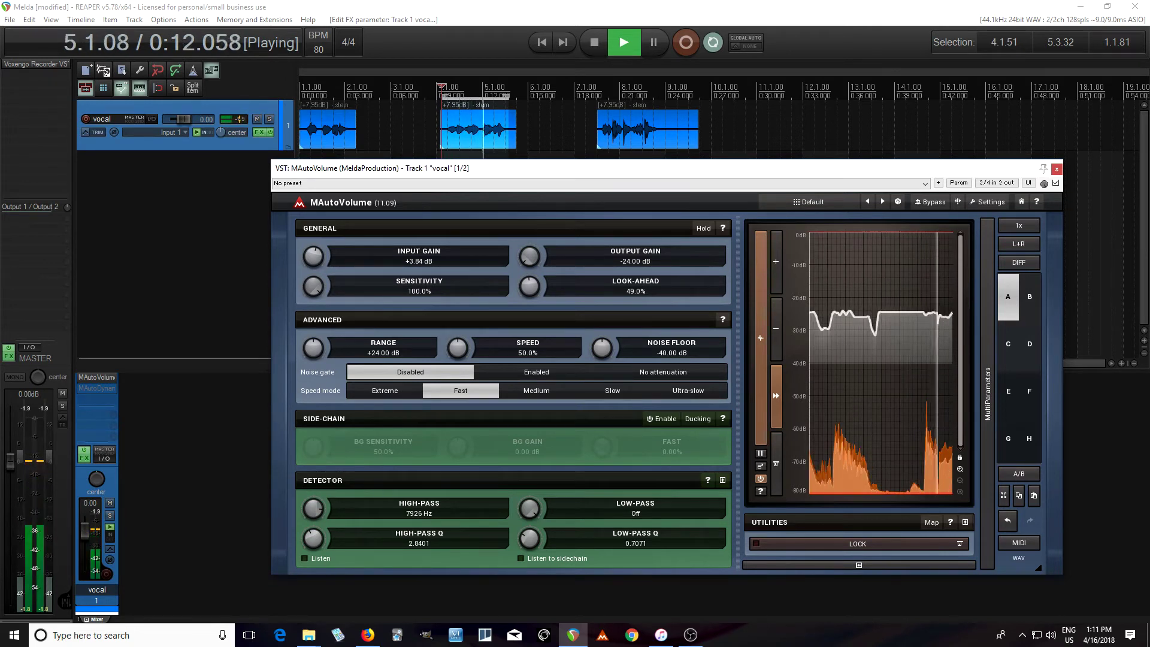
pyautogui.click(597, 51)
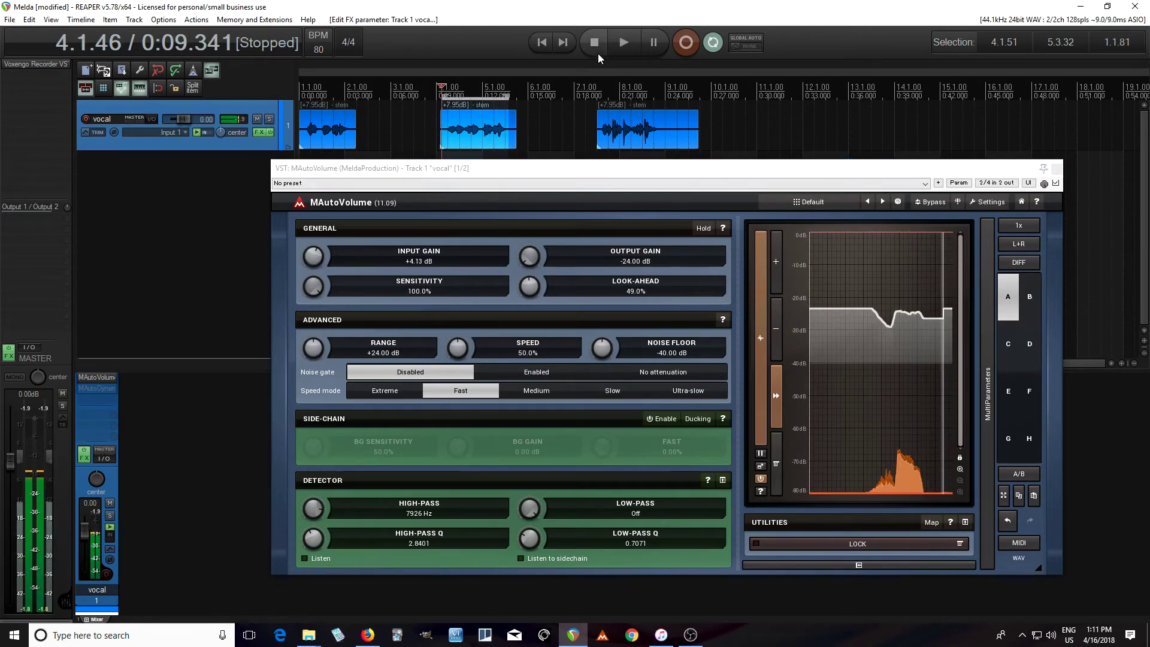
pyautogui.click(758, 267)
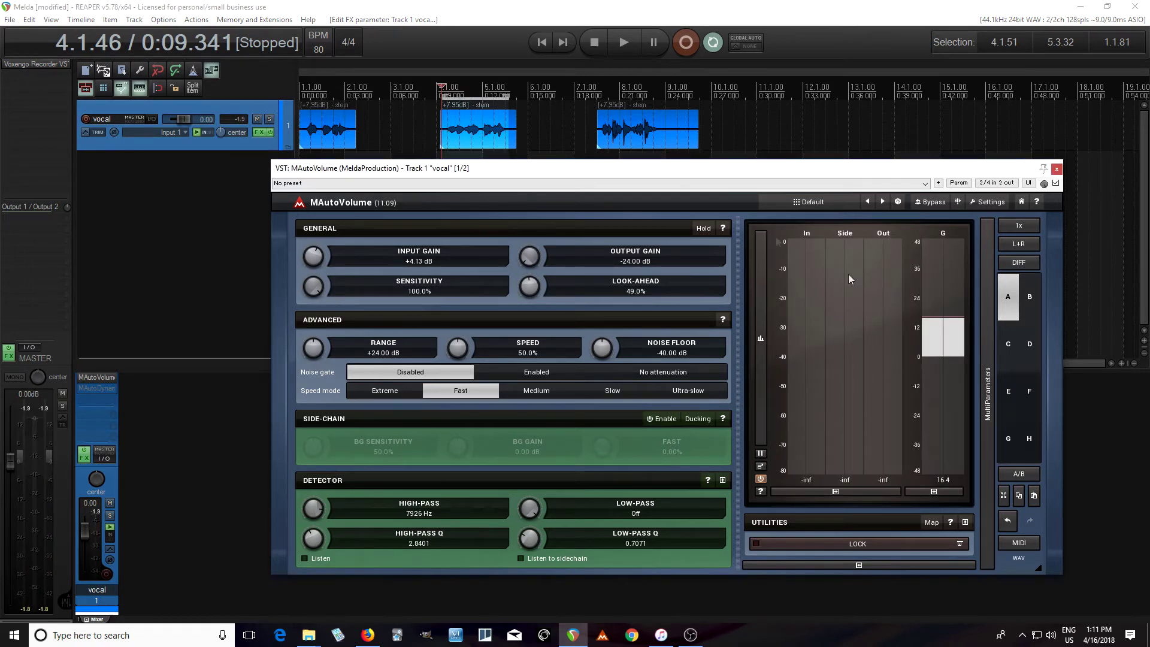
pyautogui.click(620, 44)
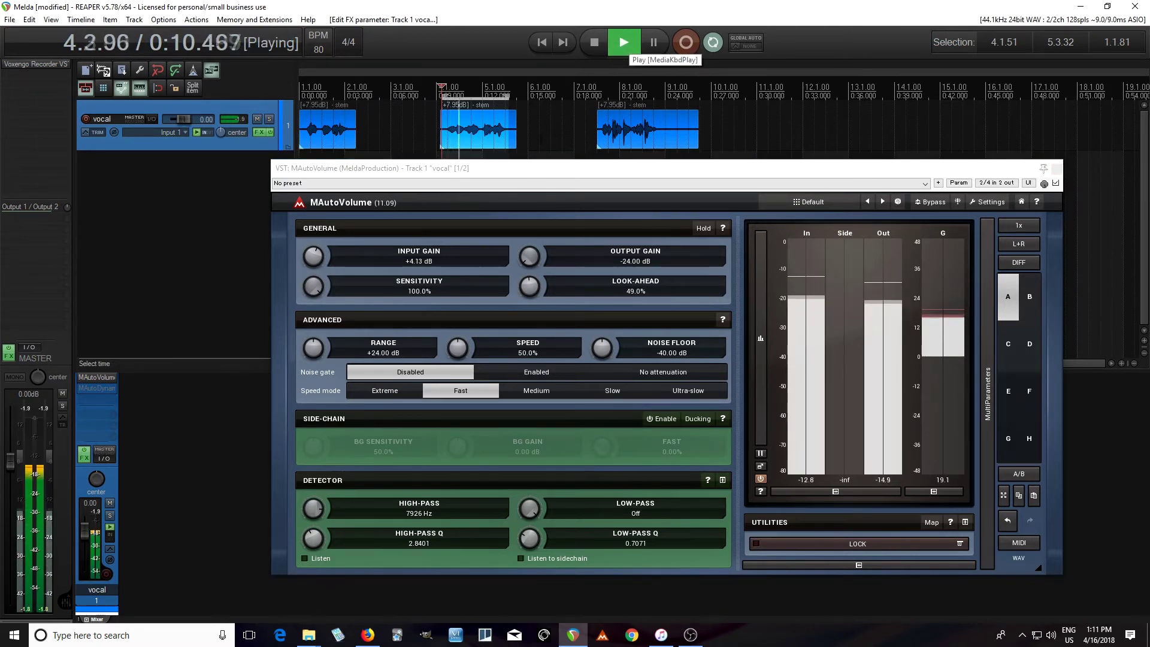
pyautogui.moveTo(525, 256); pyautogui.dragTo(526, 252)
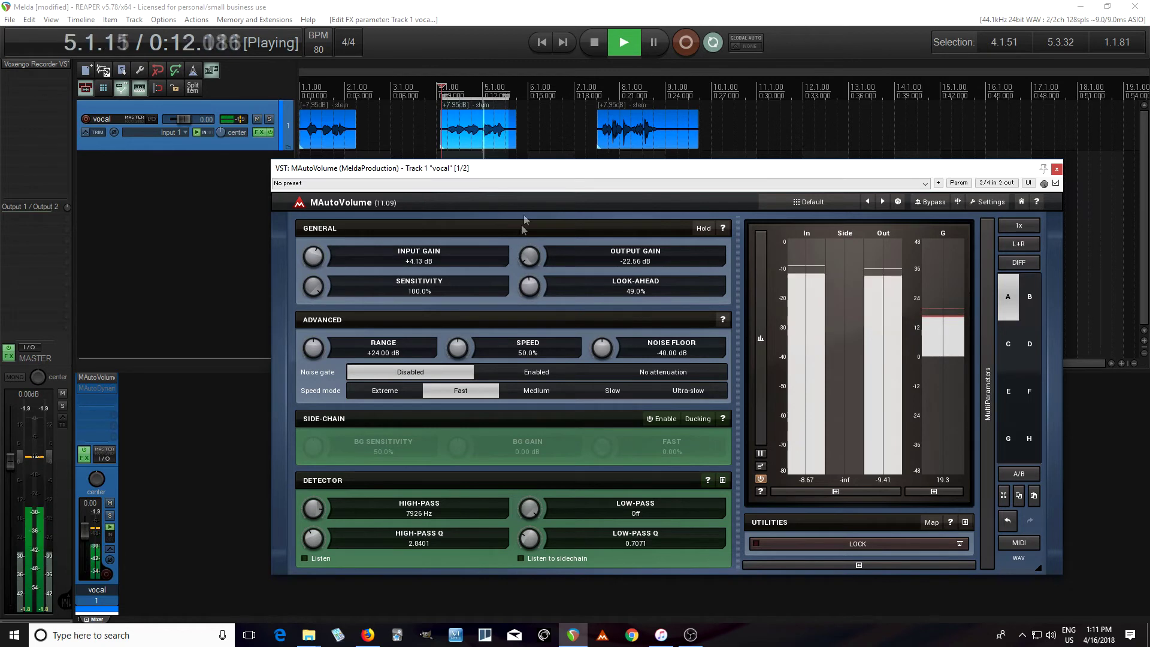
pyautogui.click(596, 53)
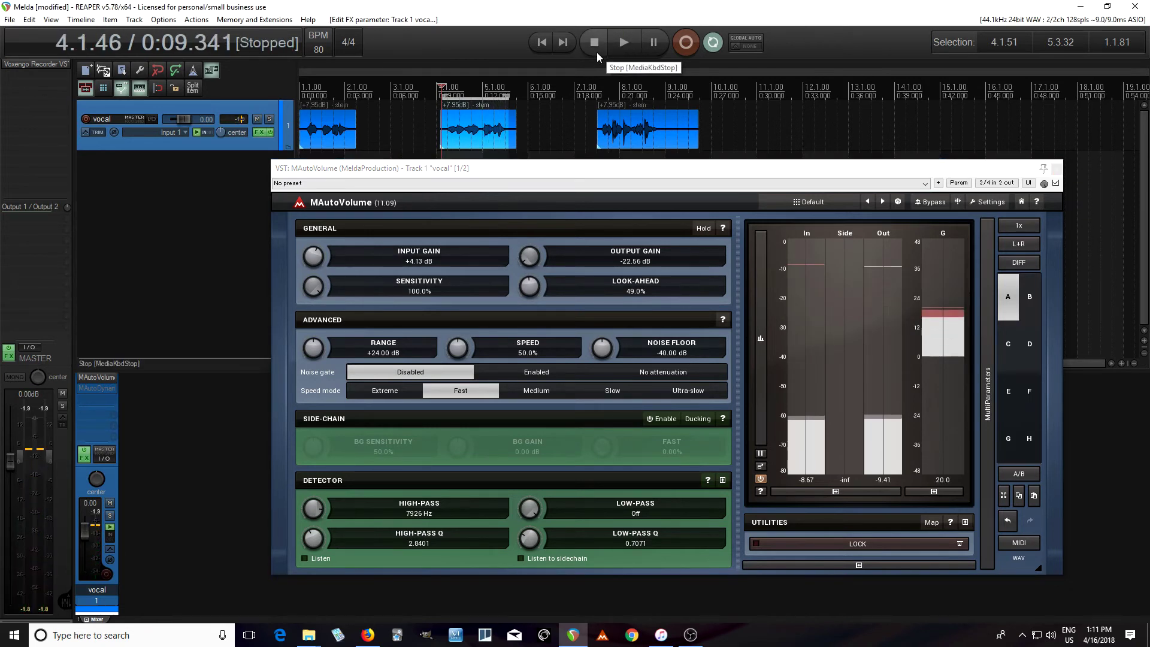
pyautogui.click(933, 205)
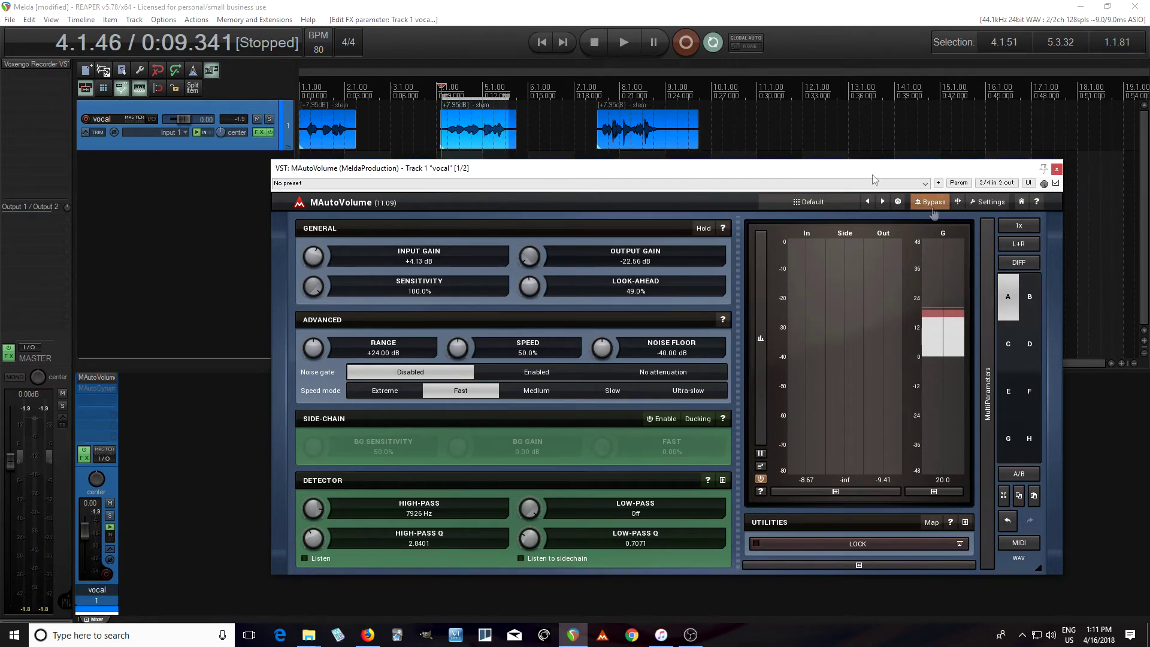
pyautogui.click(611, 46)
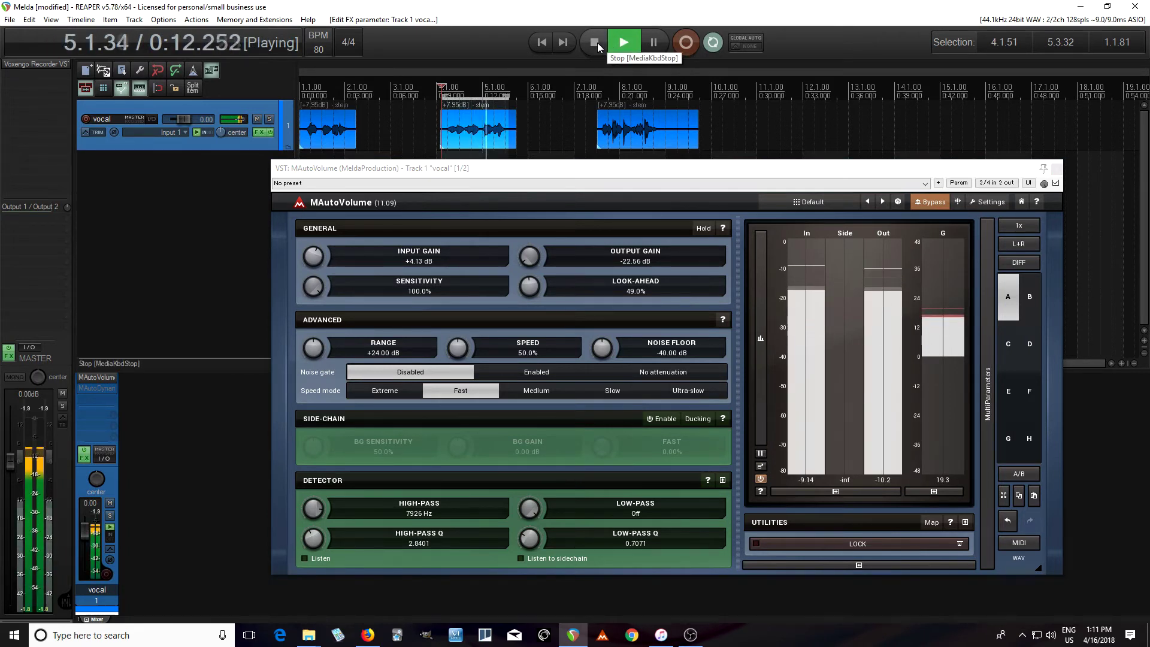
pyautogui.click(595, 42)
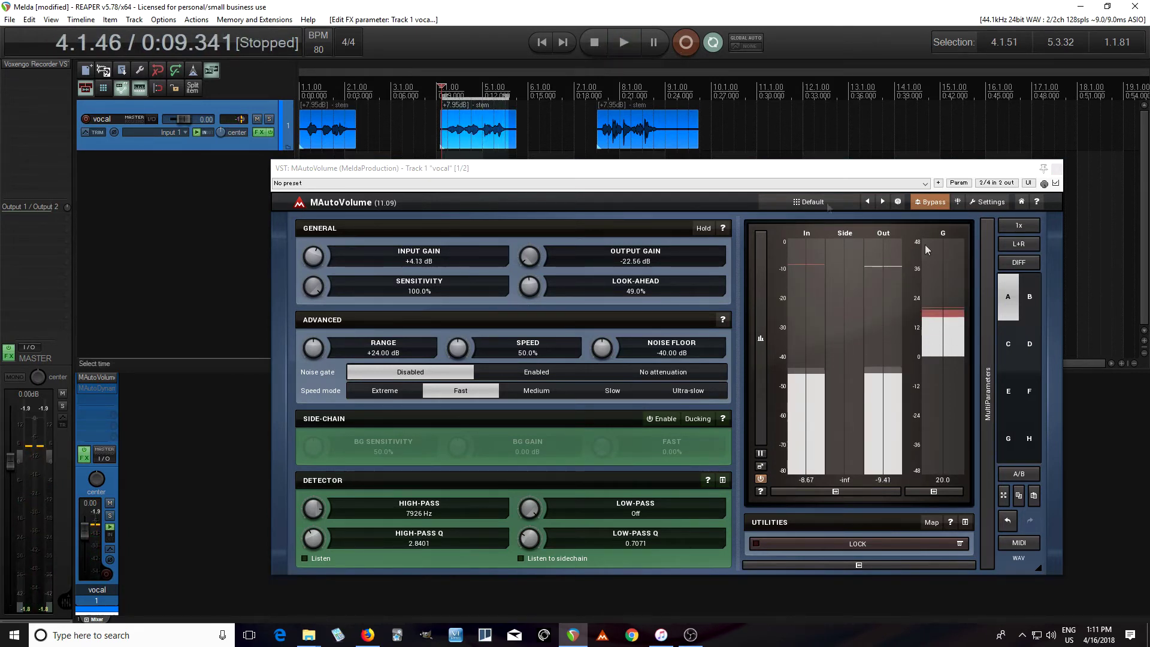
pyautogui.click(930, 202)
pyautogui.click(622, 42)
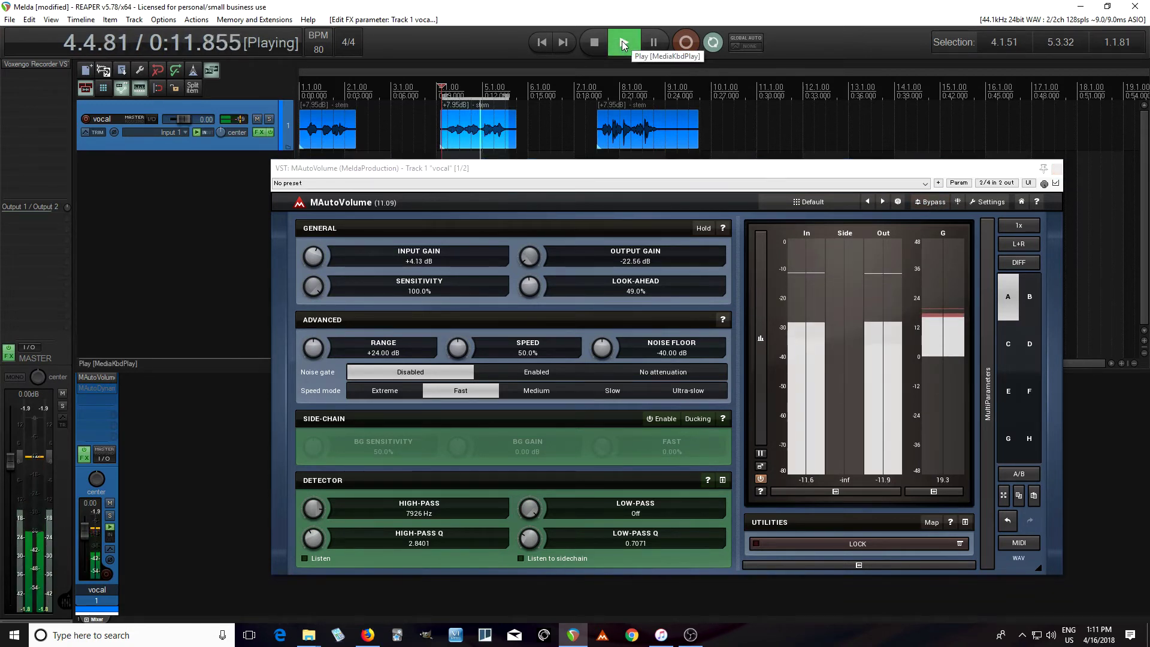
pyautogui.click(602, 41)
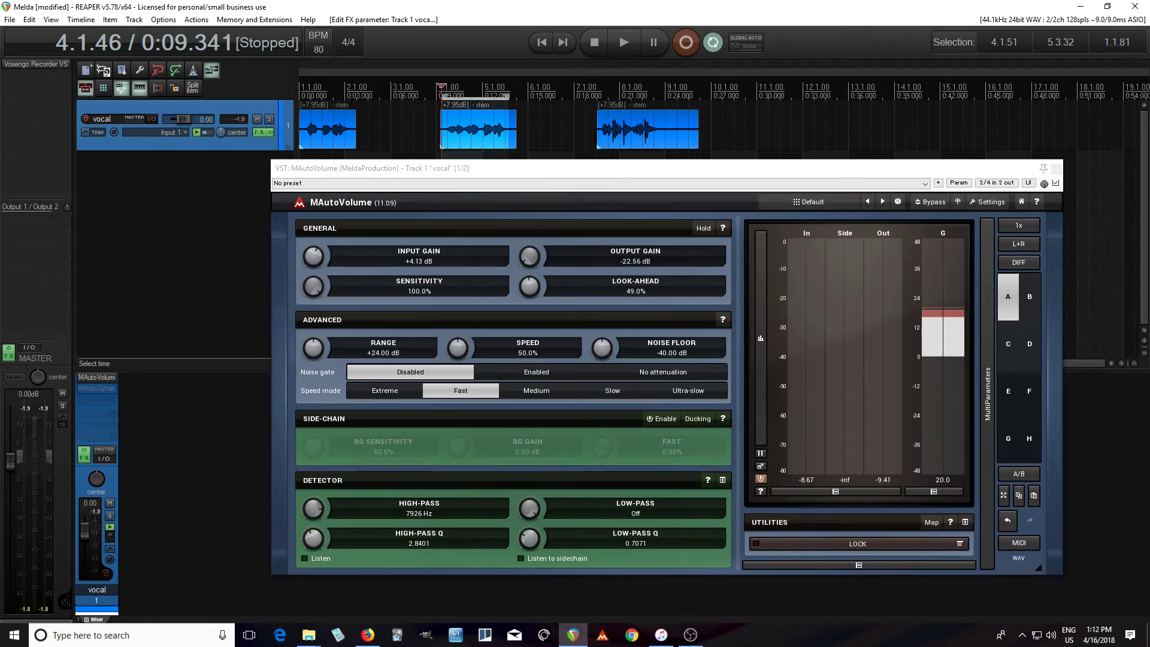
# Step: Load MAutoVolume's Default preset, disable the noise gate, and time-select the third vocal clip
pyautogui.click(814, 202)
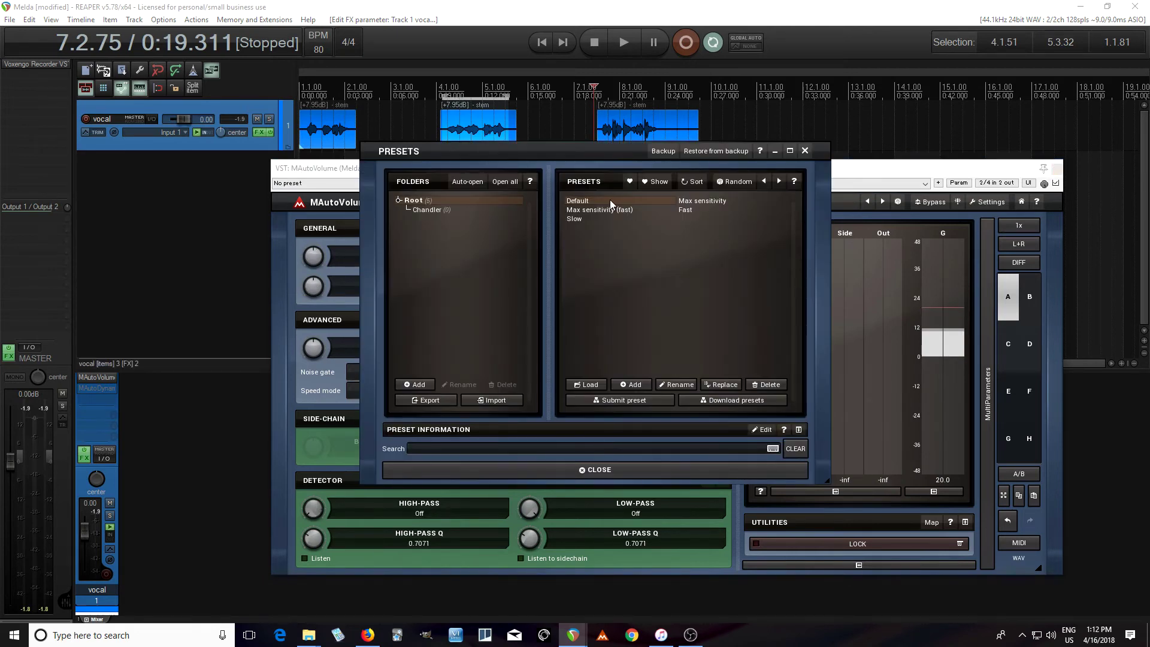
pyautogui.doubleClick(611, 201)
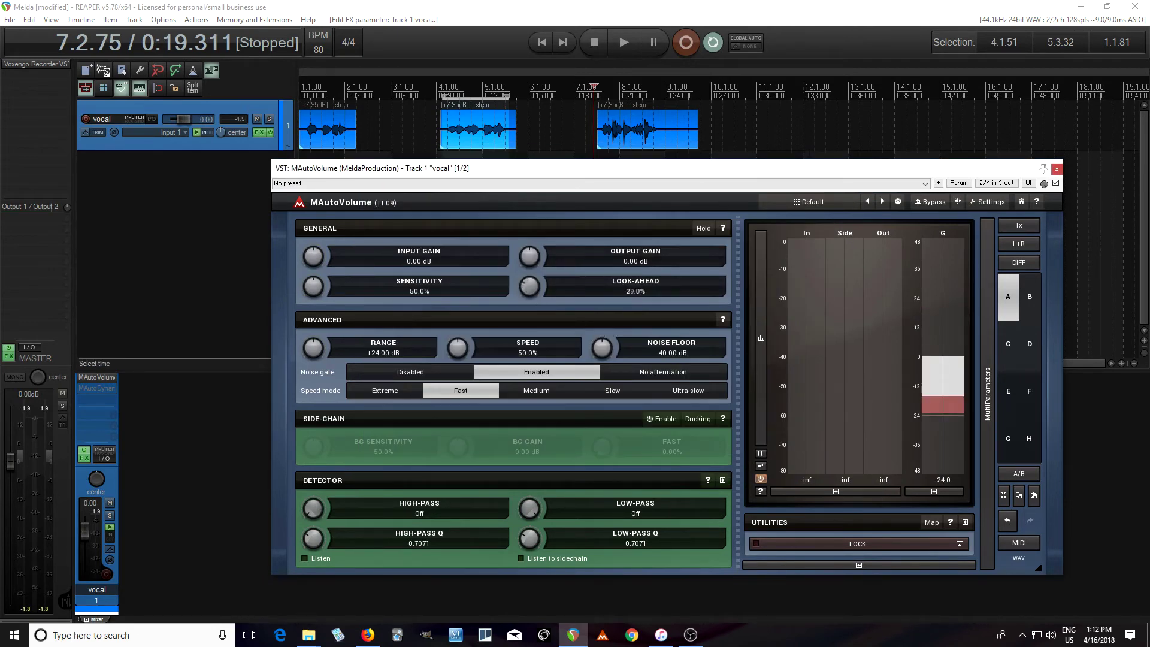
pyautogui.click(400, 373)
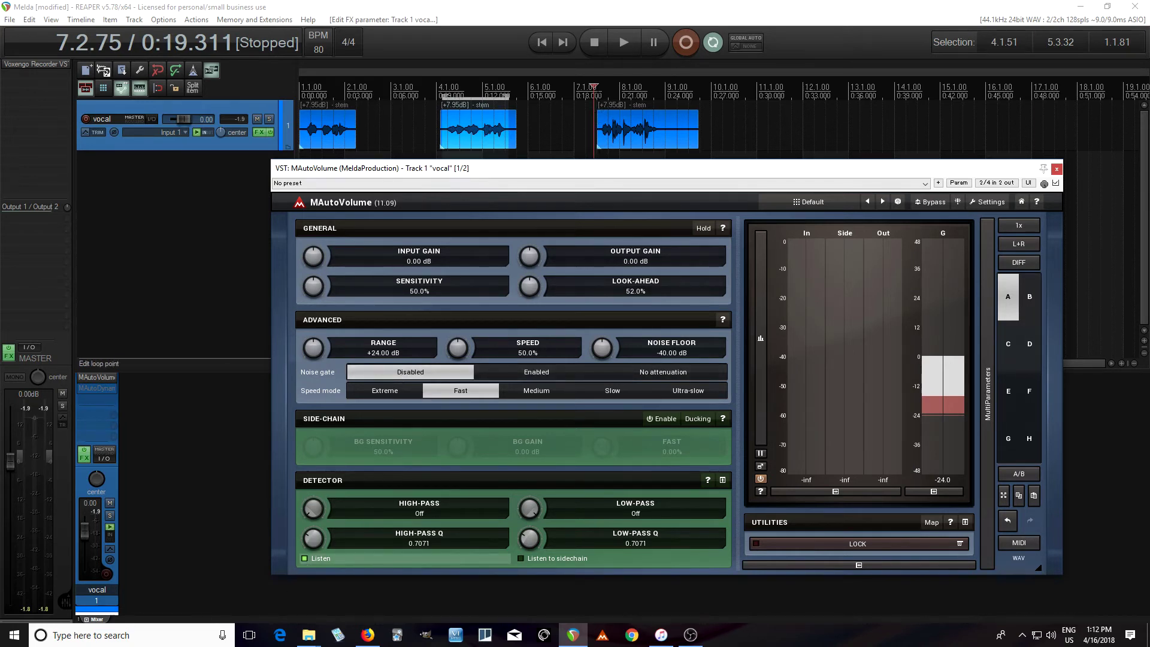
pyautogui.moveTo(599, 97); pyautogui.dragTo(667, 97)
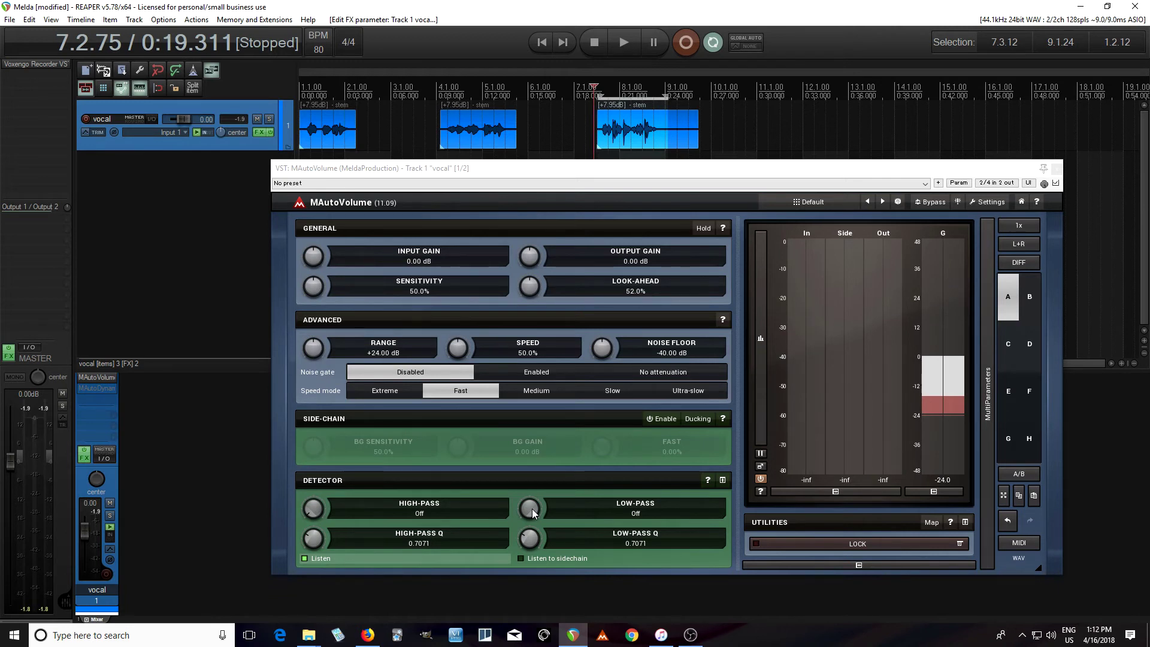
# Step: Set the detector low-pass to 79.62 Hz with Q 1.0062, turn off Listen, and set output gain to -24 dB
pyautogui.click(627, 46)
pyautogui.moveTo(533, 512); pyautogui.dragTo(533, 585)
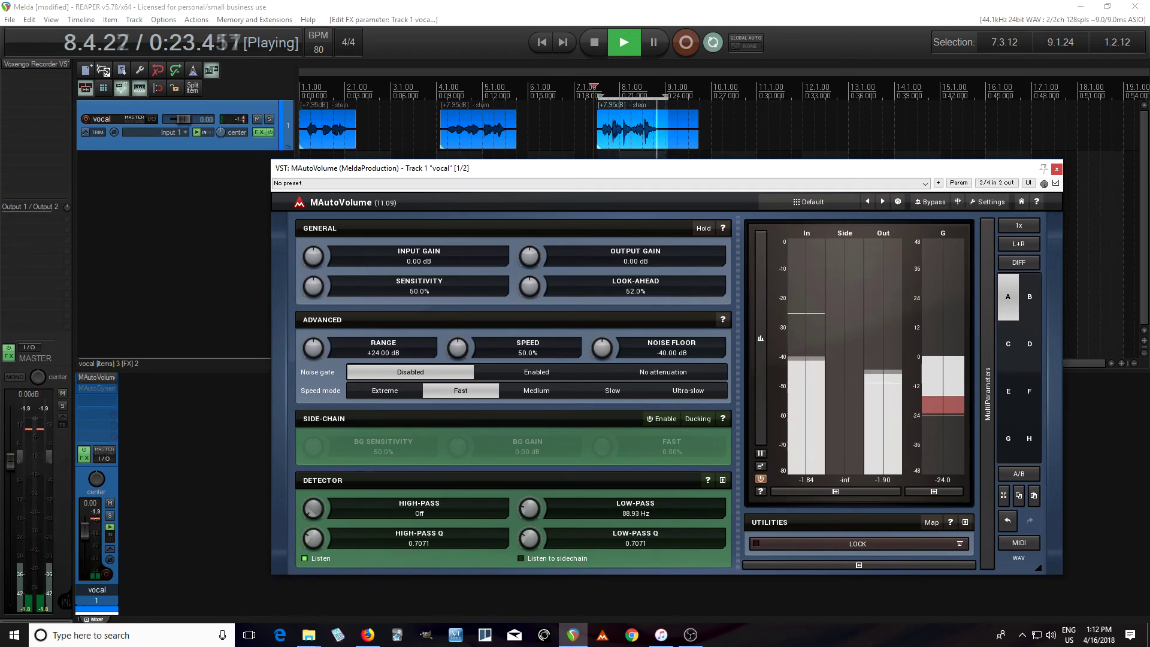
pyautogui.moveTo(536, 543); pyautogui.dragTo(537, 530)
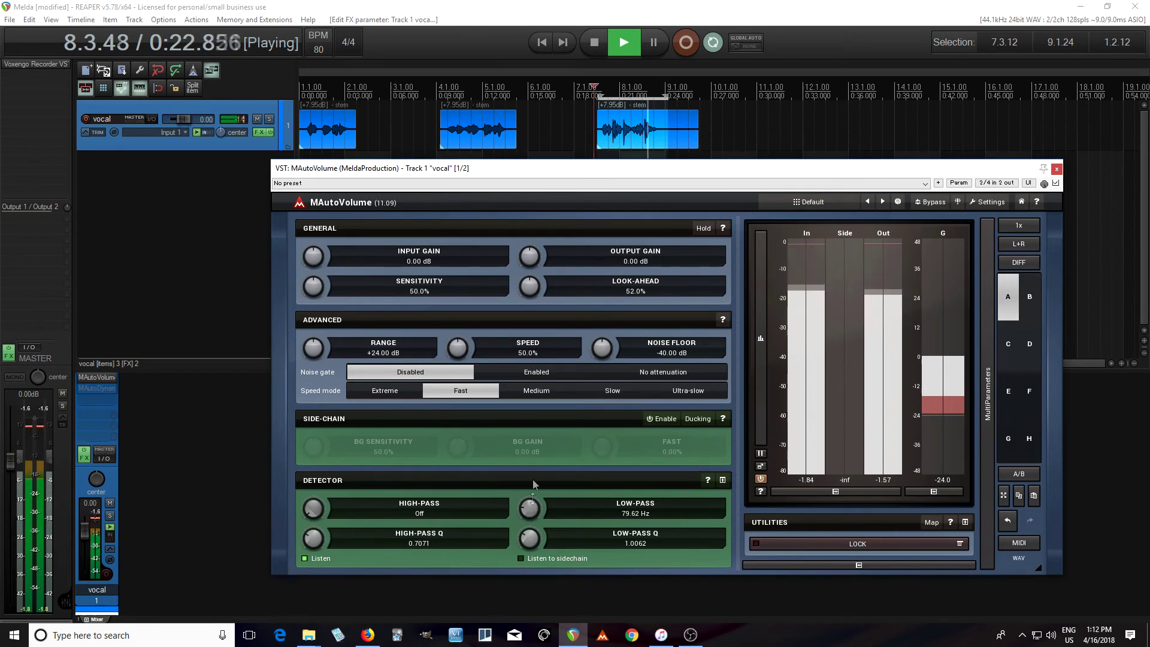
pyautogui.click(588, 42)
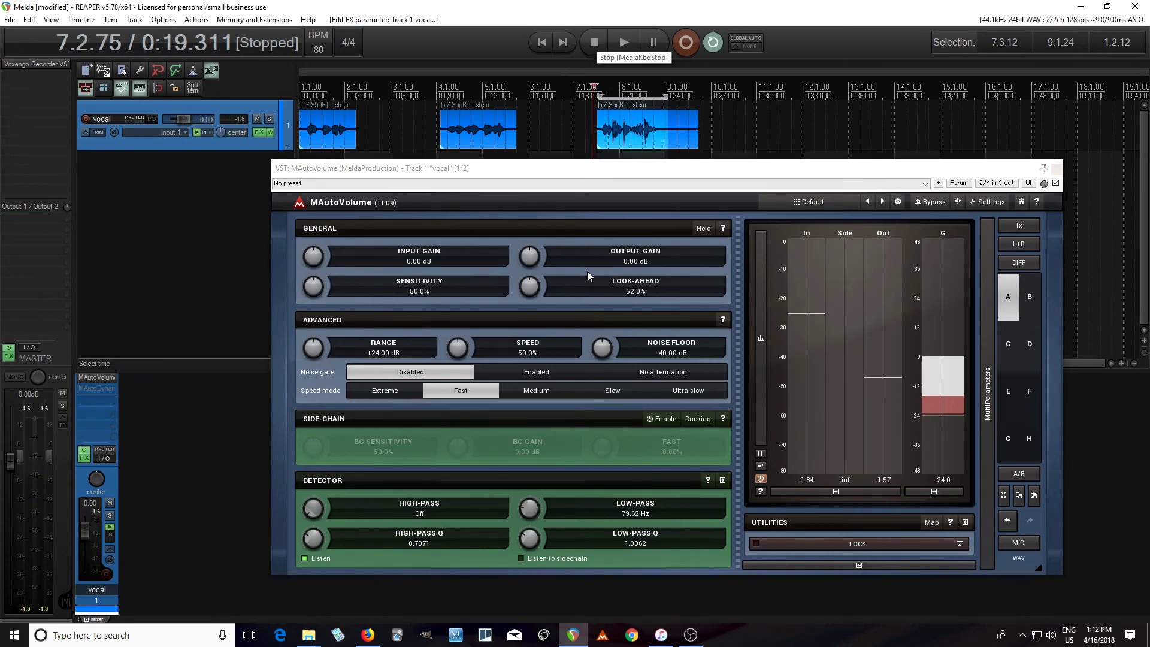
pyautogui.click(306, 560)
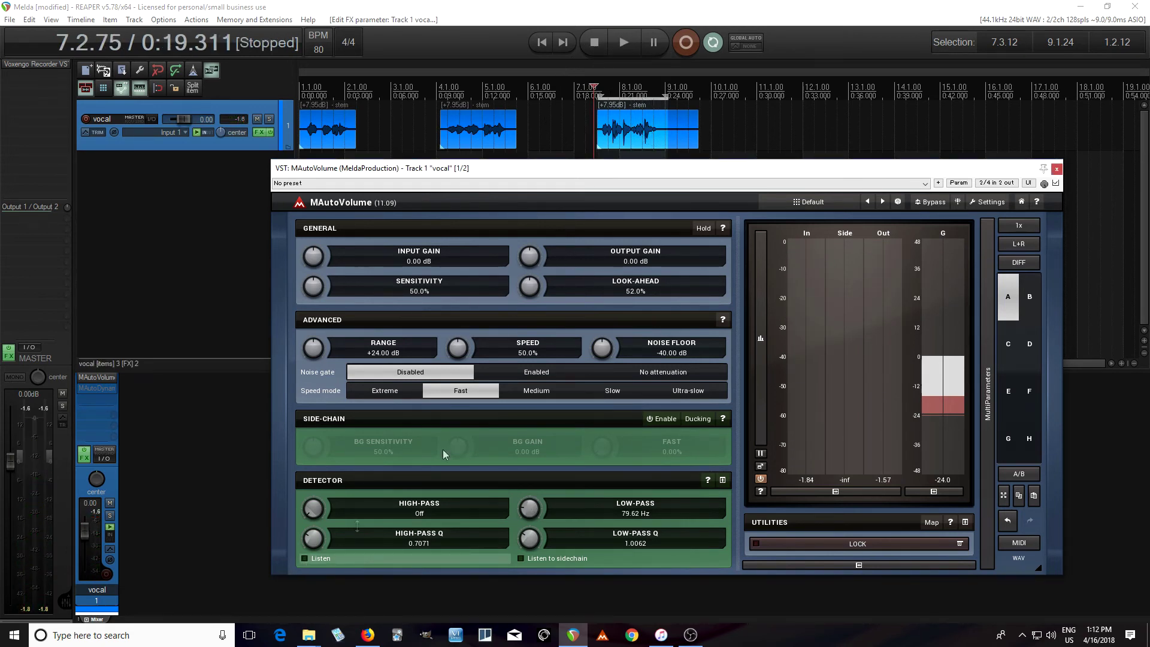
pyautogui.moveTo(543, 259); pyautogui.dragTo(542, 299)
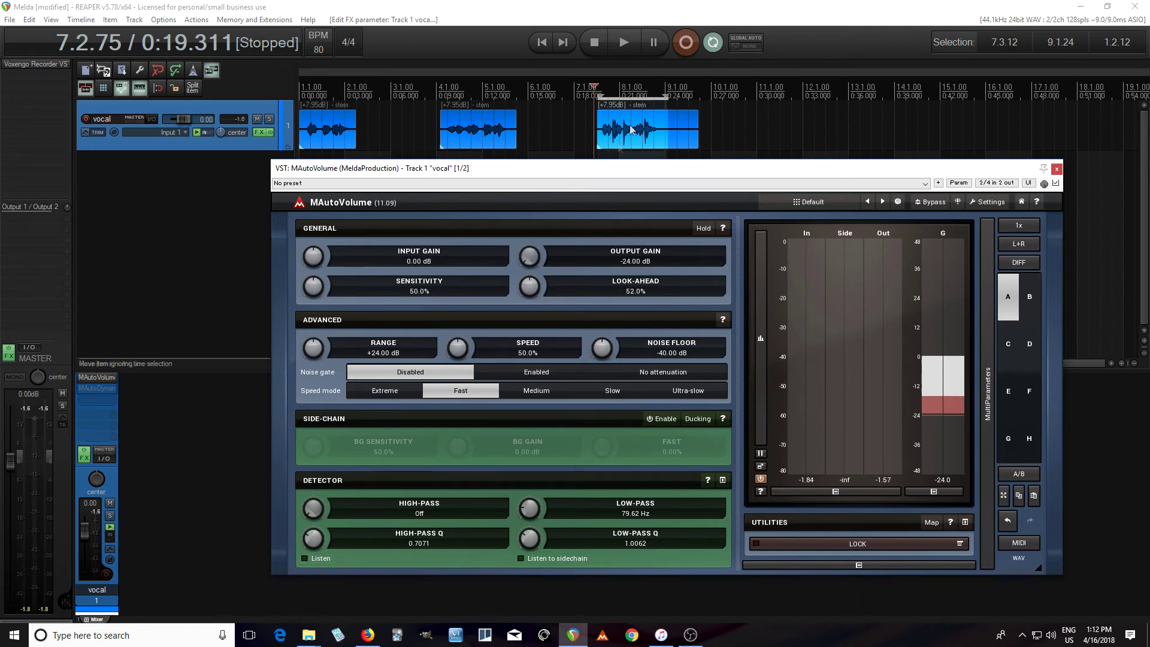
# Step: Raise MAutoVolume's output gain to -8.16 dB while playing the third vocal clip
pyautogui.click(626, 39)
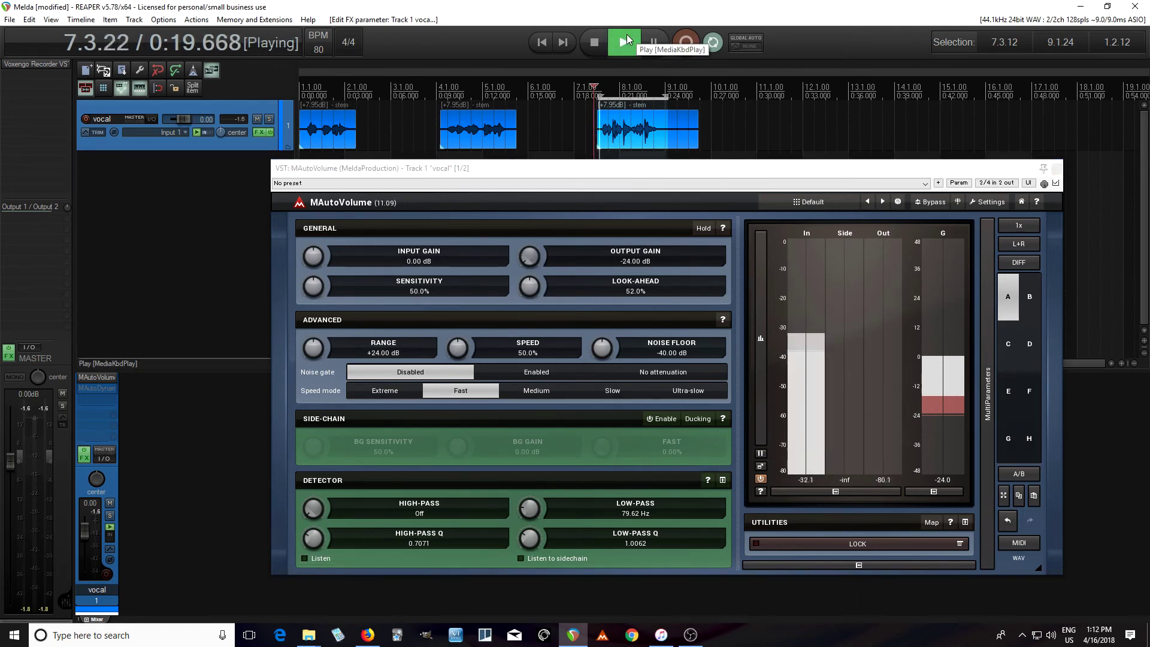
pyautogui.moveTo(535, 250); pyautogui.dragTo(546, 224)
pyautogui.click(599, 40)
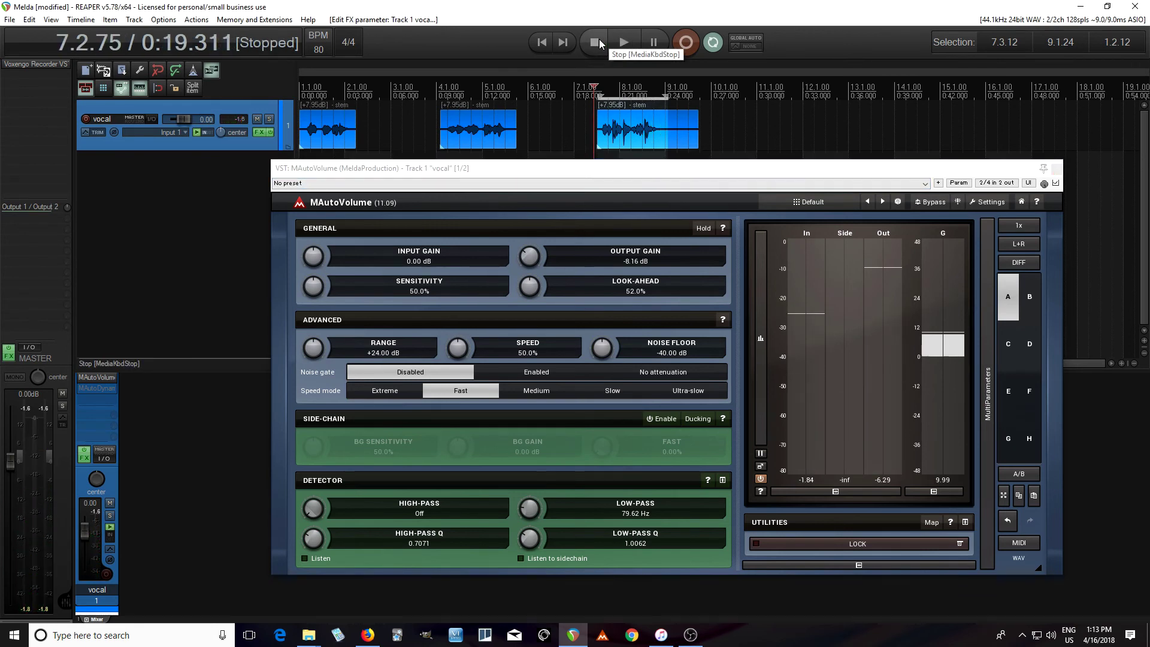
# Step: Compare the vocal with MAutoVolume bypassed against the processed sound
pyautogui.click(943, 202)
pyautogui.click(630, 46)
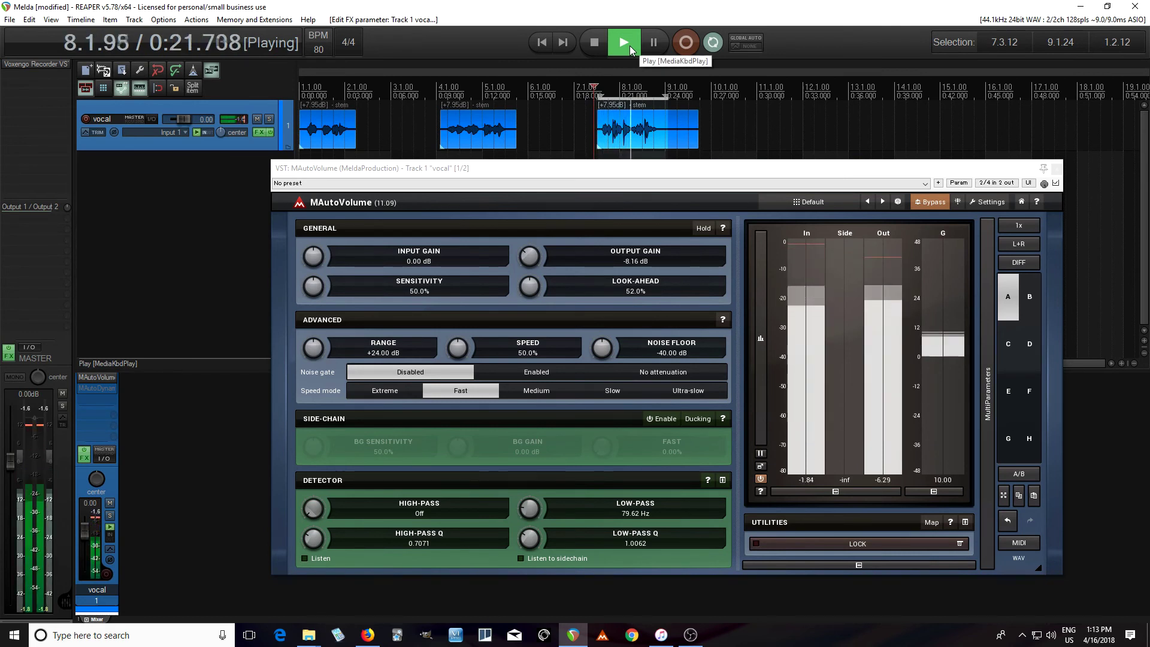
pyautogui.click(593, 44)
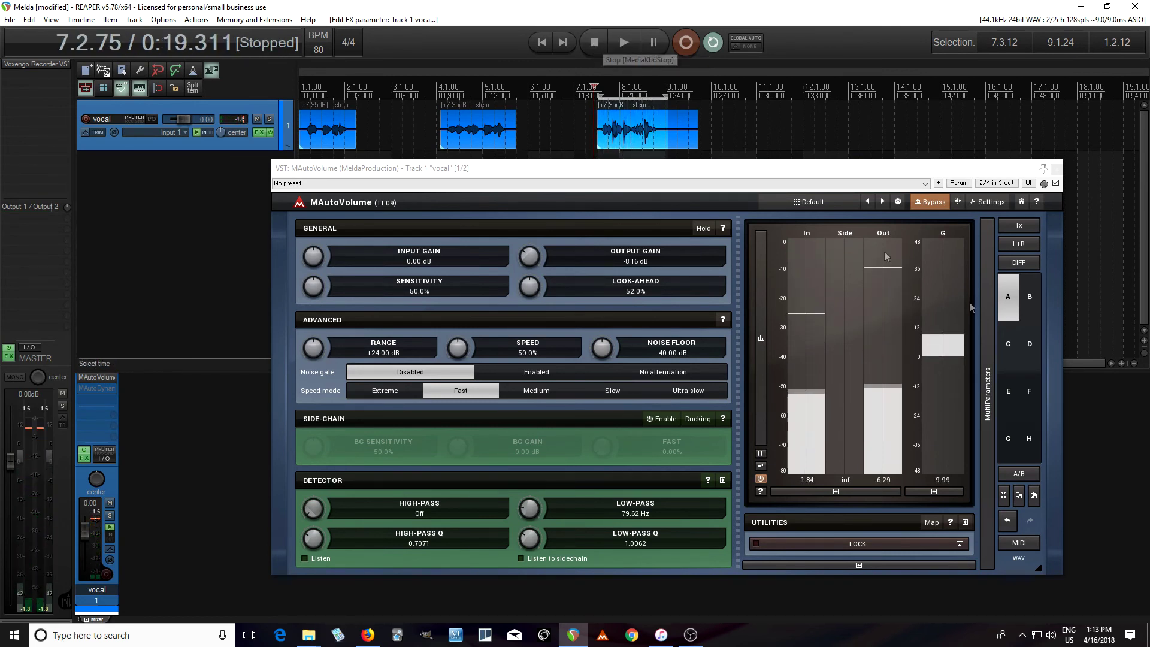
pyautogui.click(627, 44)
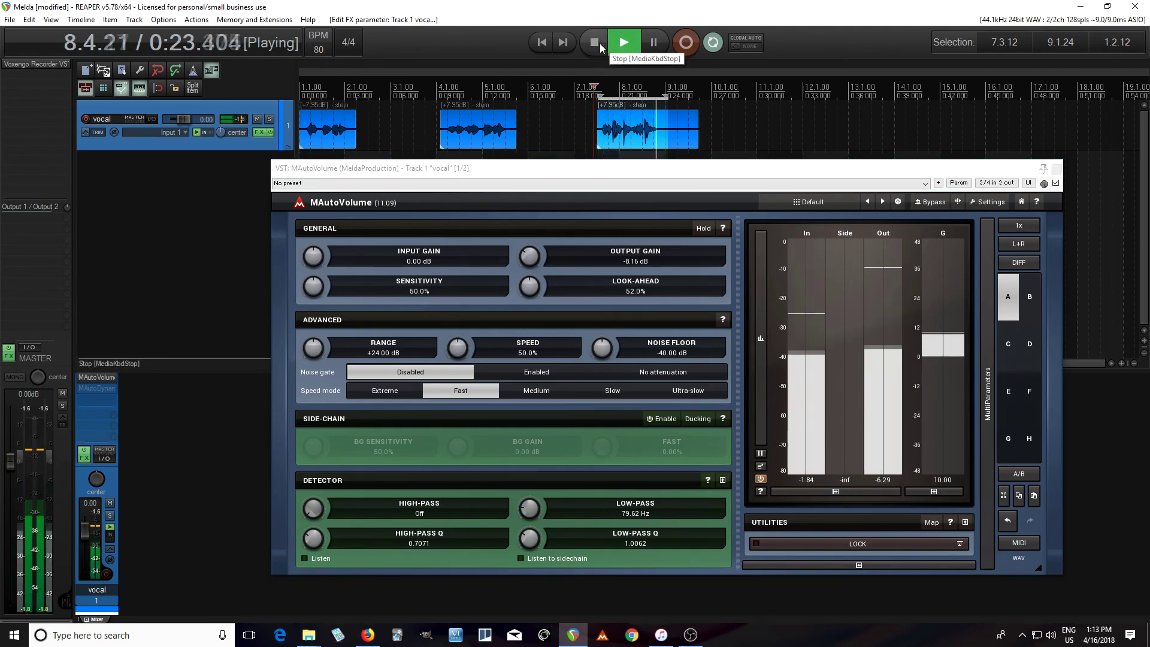
pyautogui.click(599, 43)
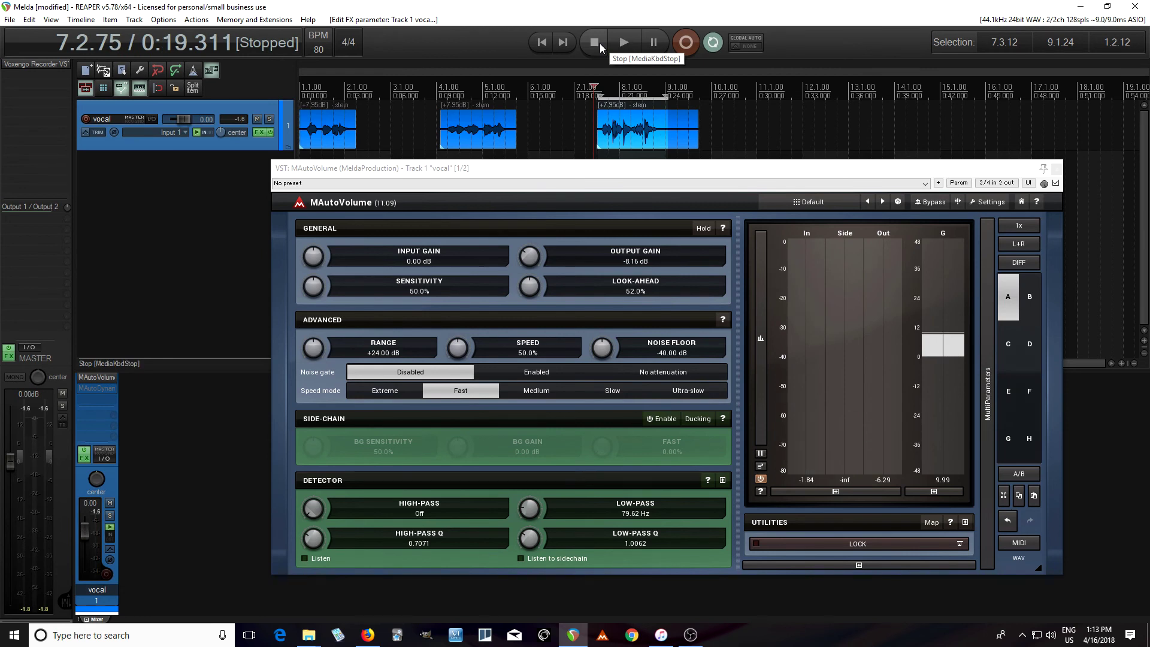